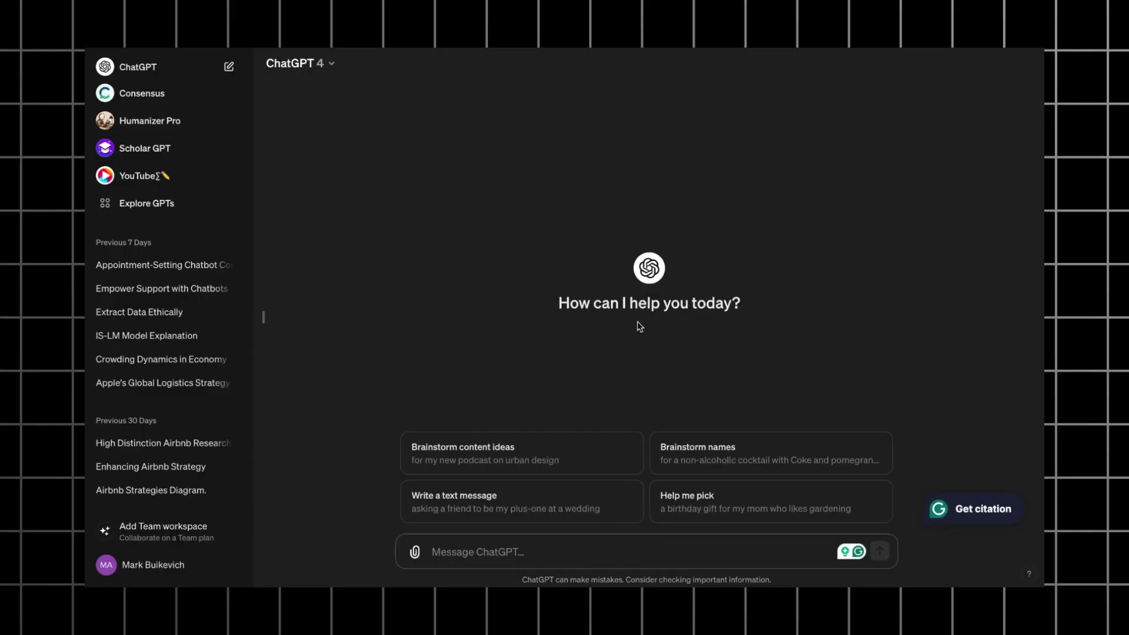
Open the Write For Me GPT's details from the Trending section of Explore GPTs
left_click(292, 64)
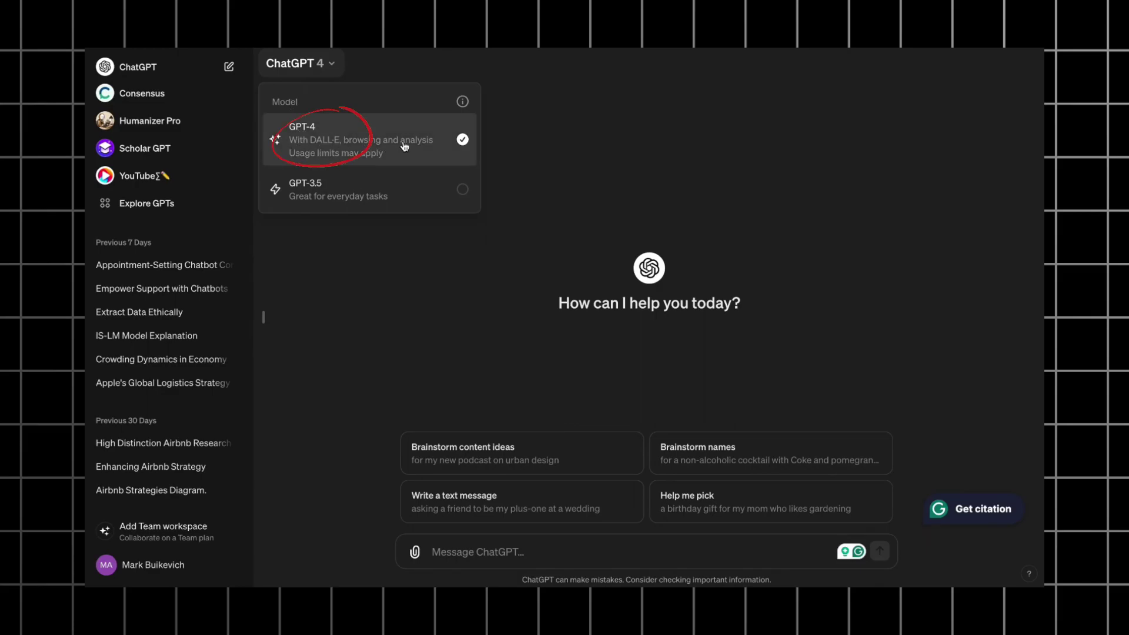
left_click(513, 168)
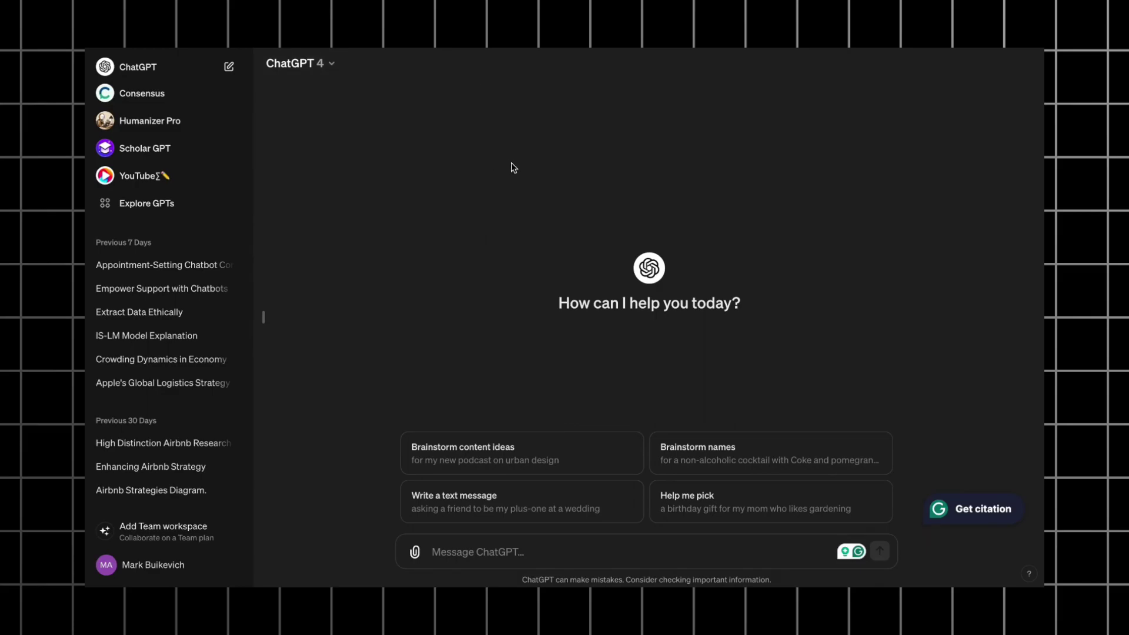
left_click(162, 204)
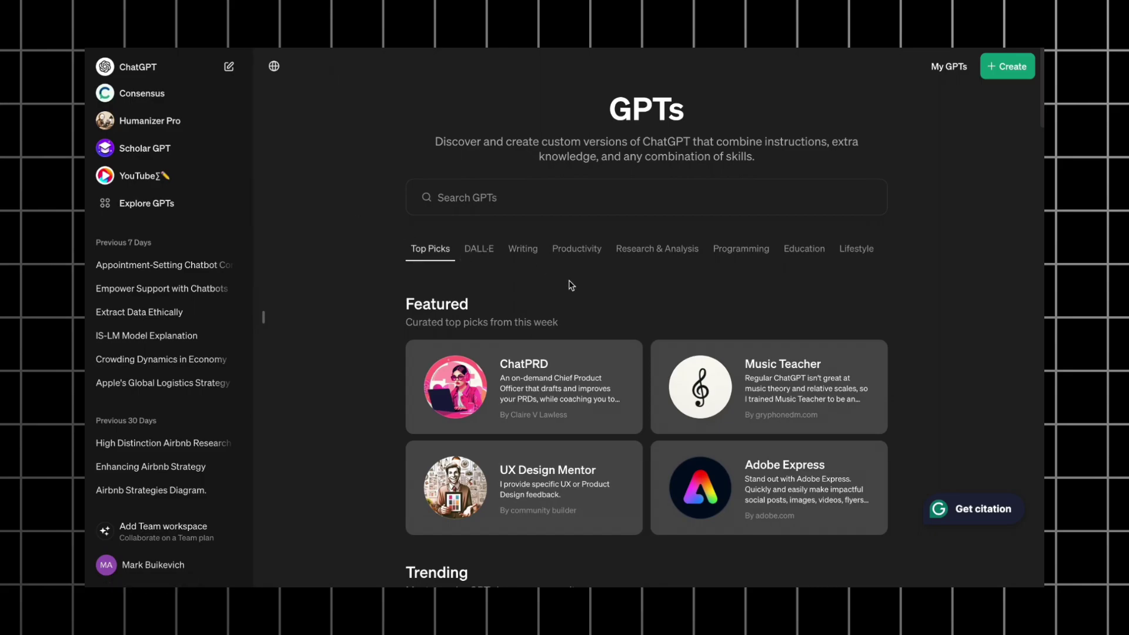
scroll(611, 291, "down", 5)
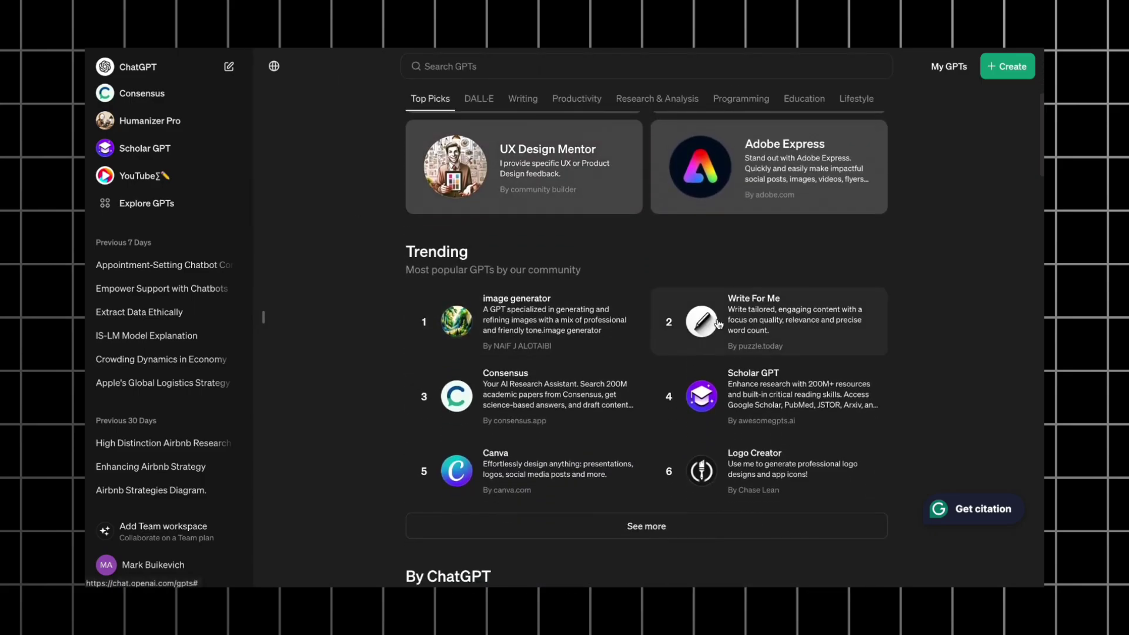
left_click(723, 322)
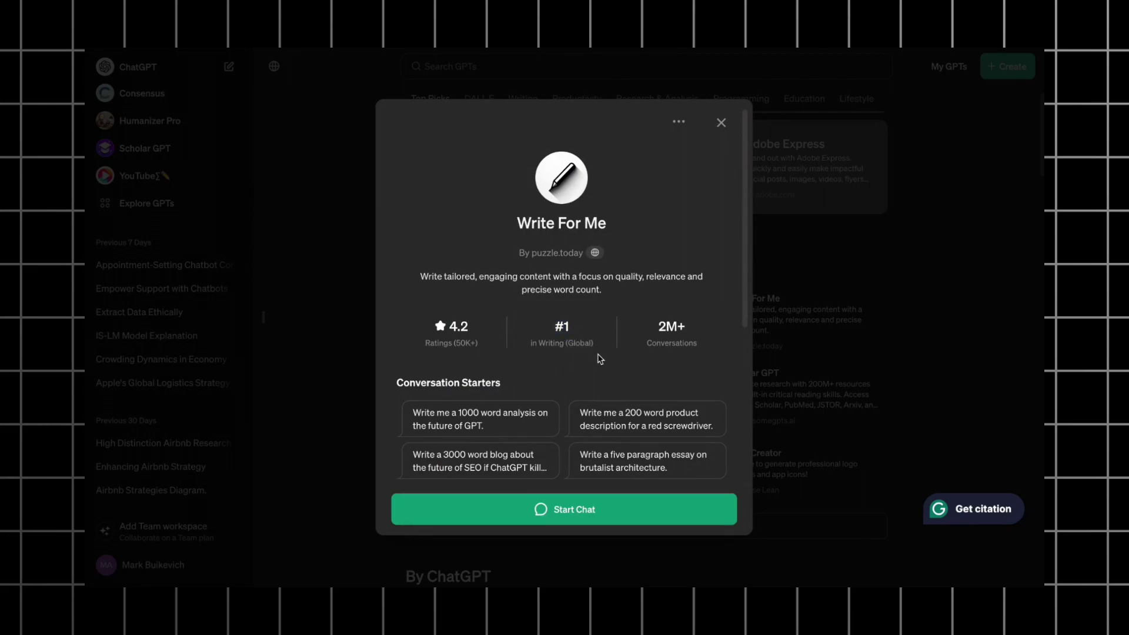
Start a Write For Me chat with the 1000-word analysis on the future of GPT prompt
left_click(566, 515)
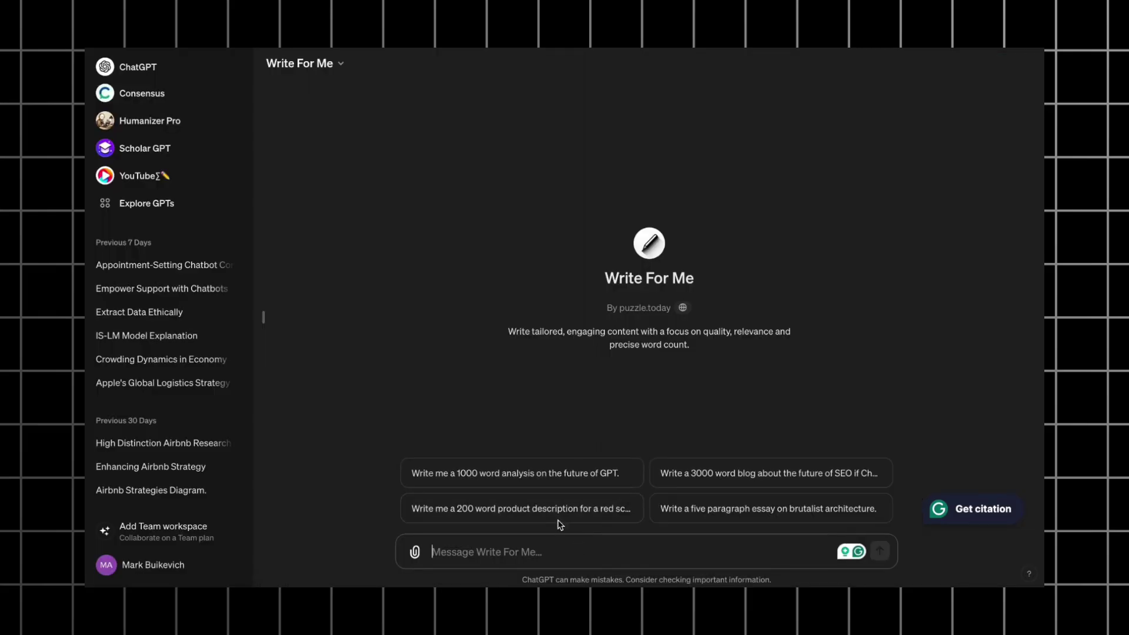
left_click(497, 477)
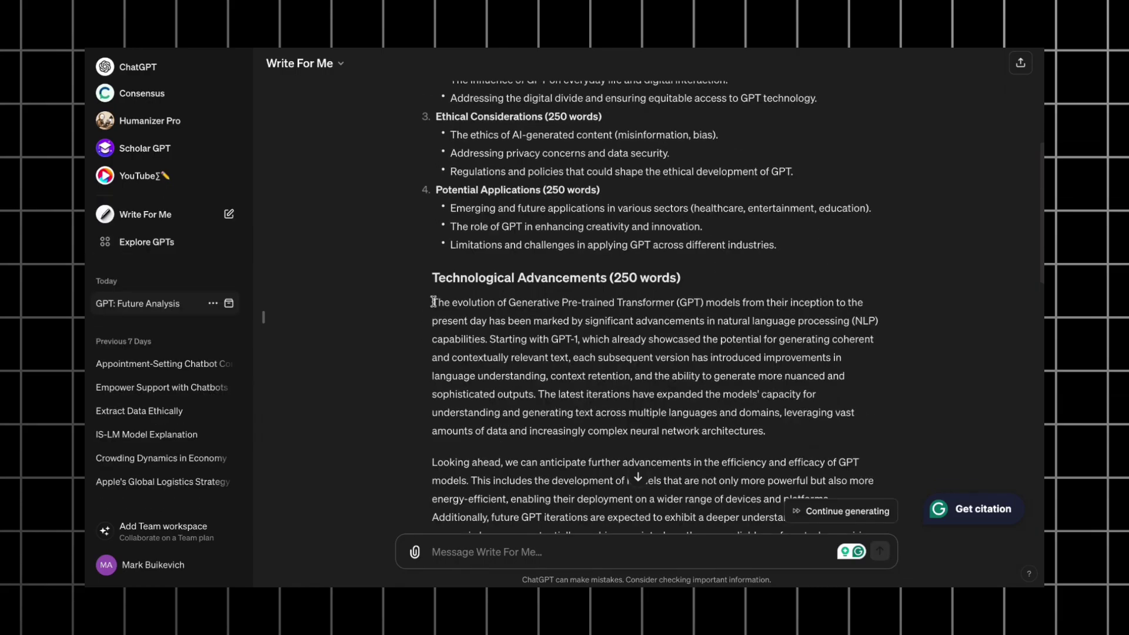
Paste the Write For Me reply into Word Counter, count its words, and return to the GPTs directory
left_click_drag(432, 415, 627, 468)
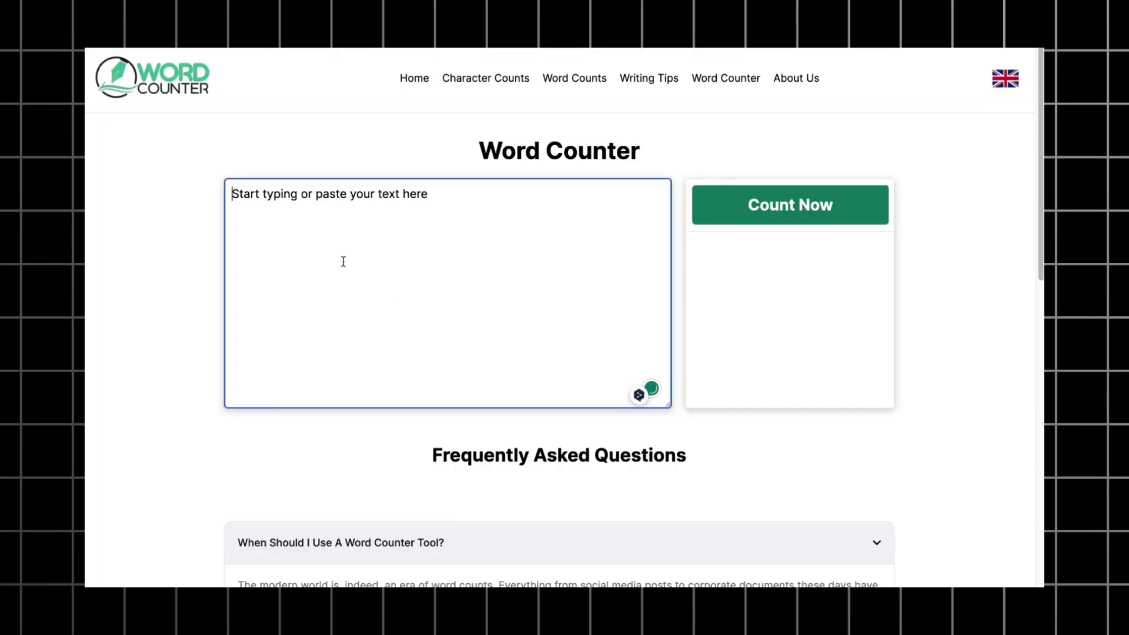
key("ctrl+v")
left_click(742, 203)
scroll(632, 242, "up", 6)
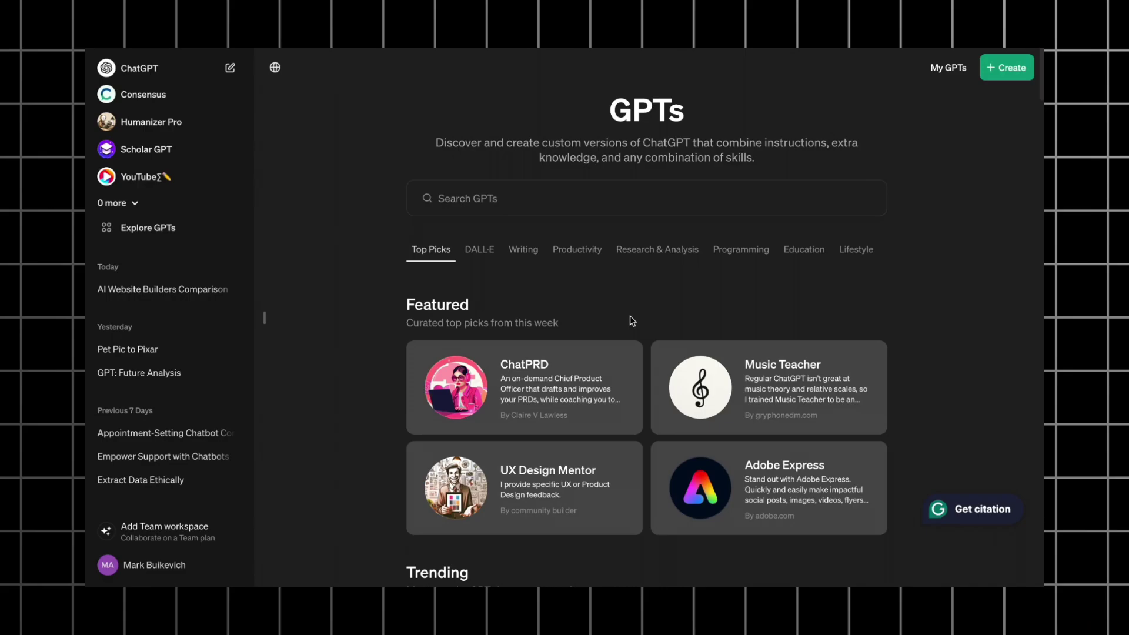
Create a new custom GPT, preview its Configure form, then return to the GPT Builder chat
left_click(1007, 67)
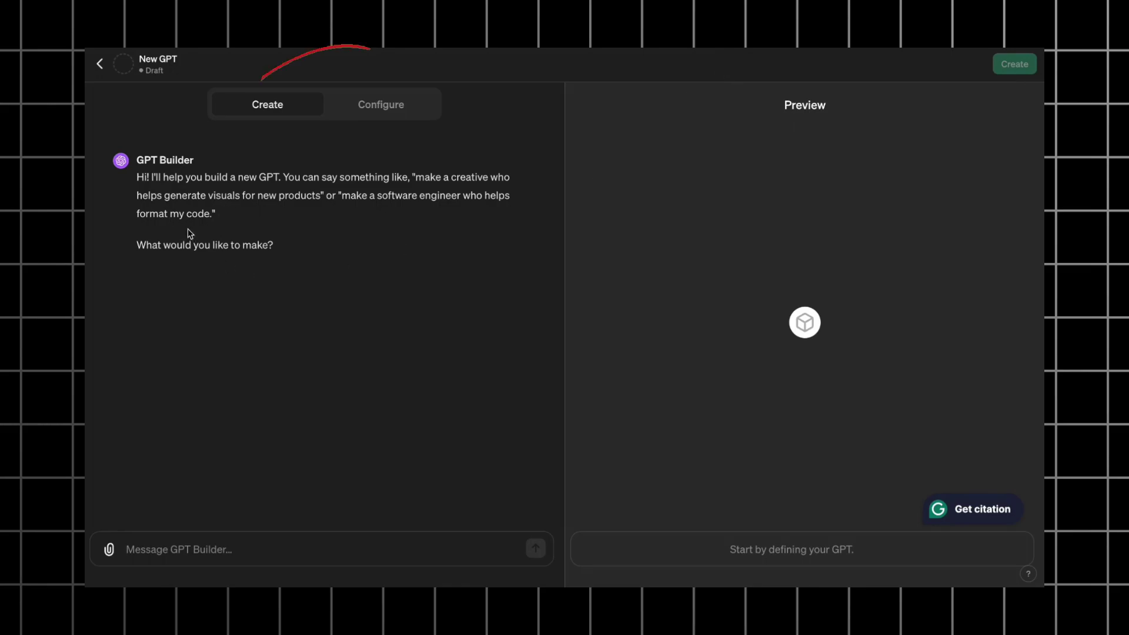
left_click(375, 115)
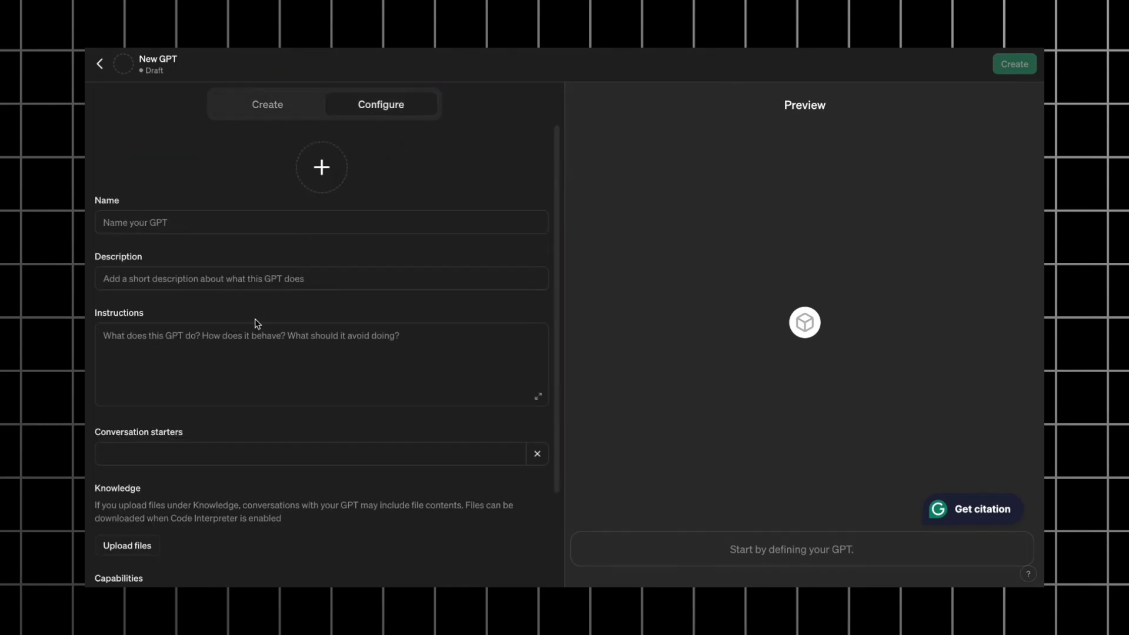
scroll(257, 324, "down", 2)
scroll(255, 318, "up", 2)
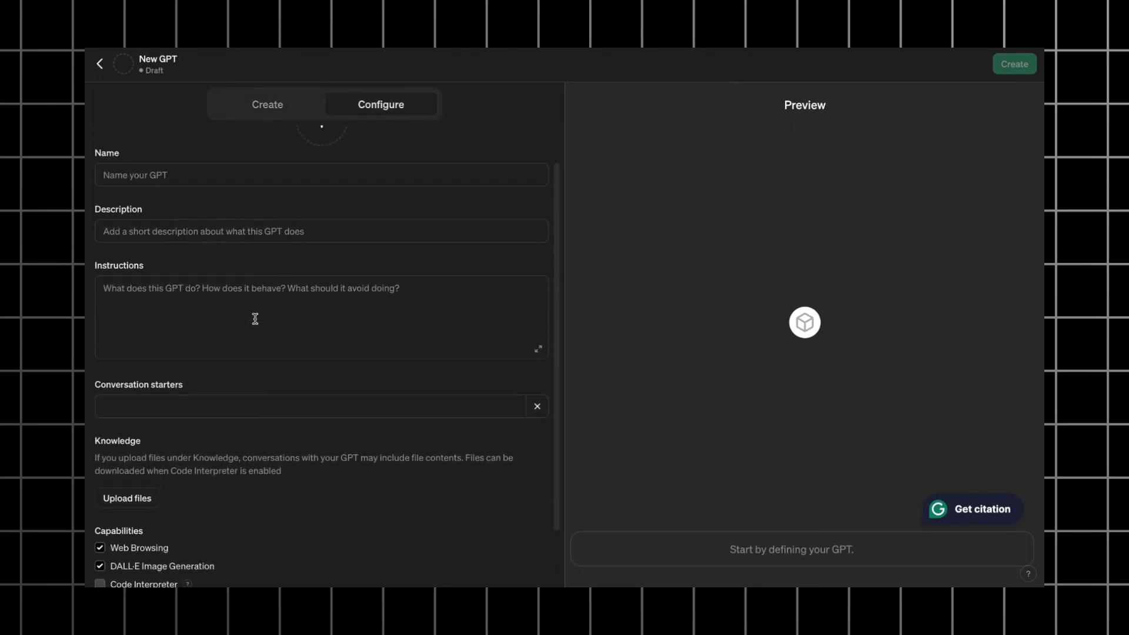
left_click(253, 117)
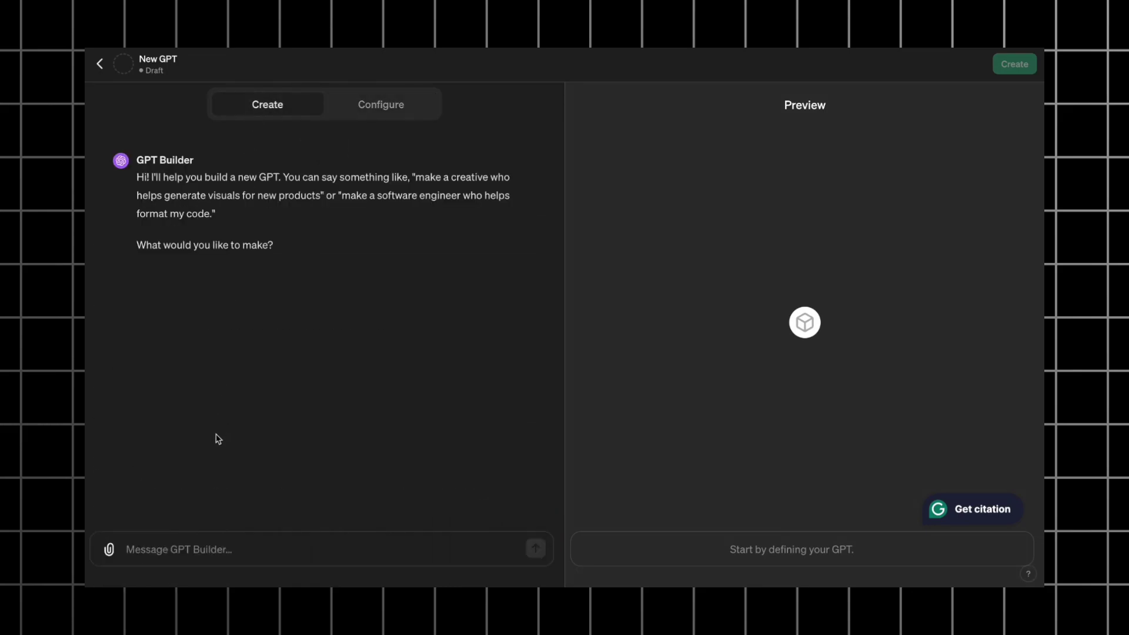
left_click(195, 546)
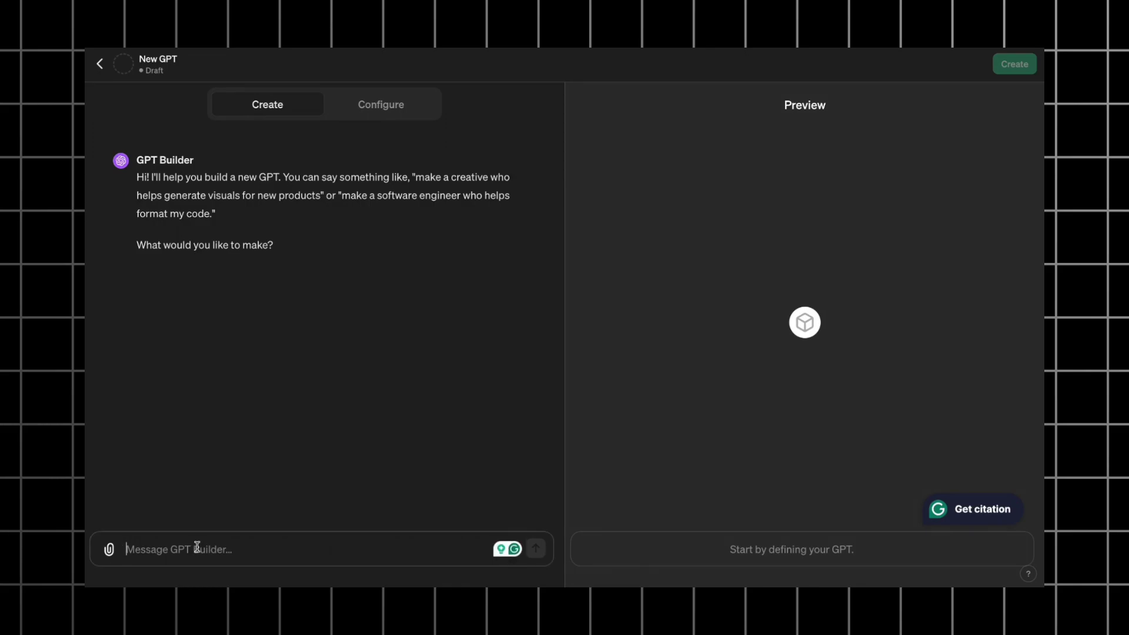
Describe a writing assistant for articles, essays and product descriptions, and name it 'Writer Pro'
type("make a writing assista")
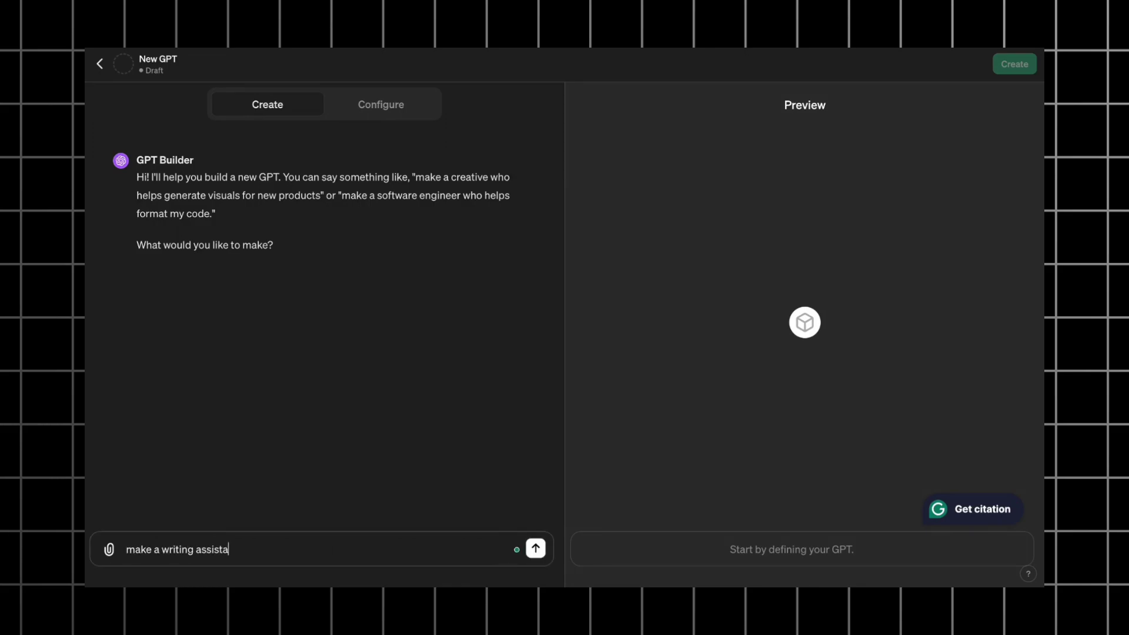
type("nt that will write articles, essa")
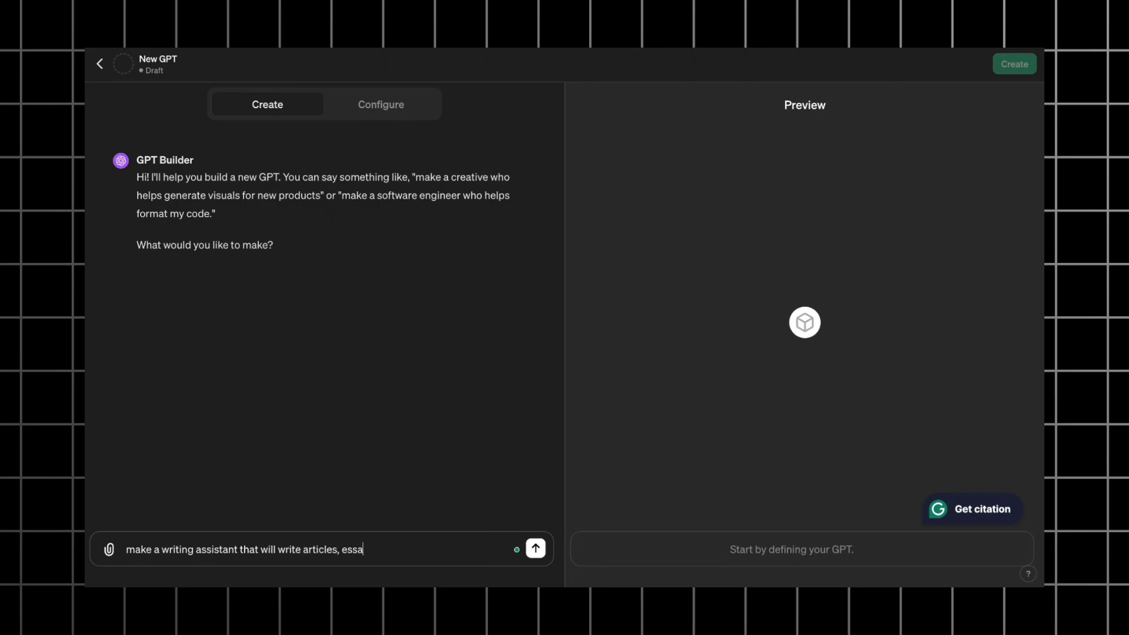
type("ys, product descriptions, etc. focus on quality and precise word count")
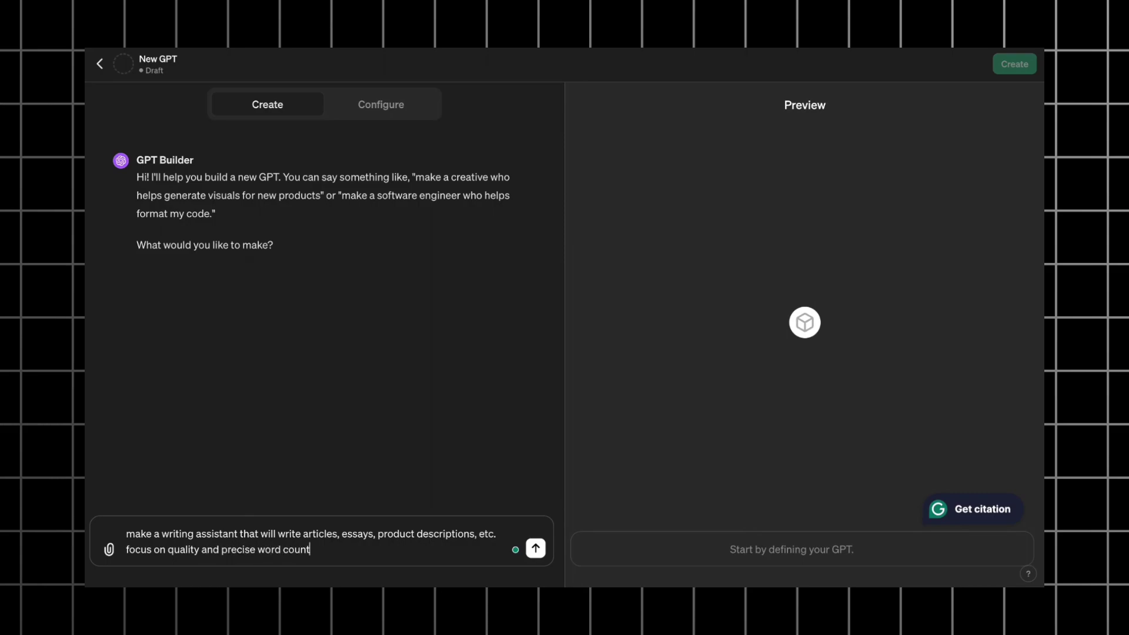
key("Return")
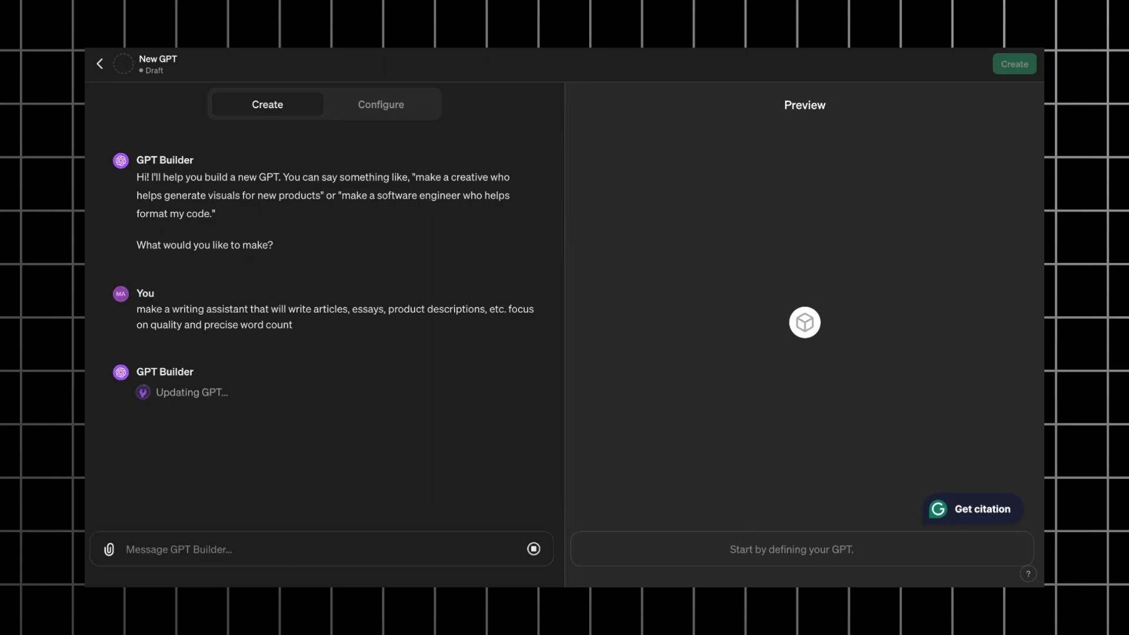
type("name it \"writer pro")
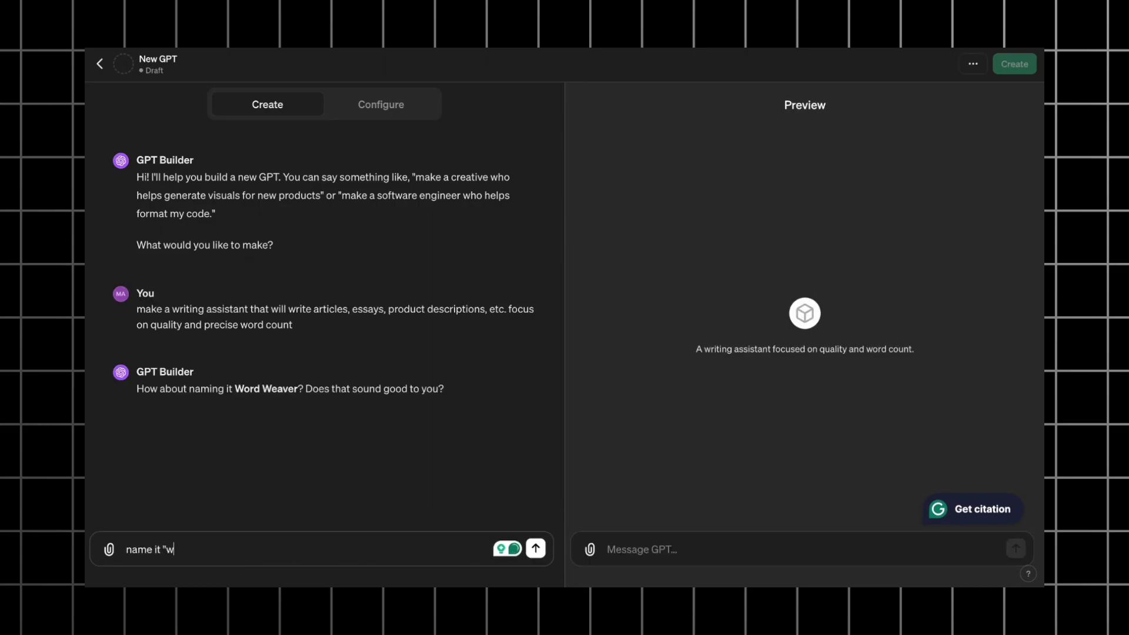
key("BackSpace")
key("BackSpace")
key("BackSpace")
key("BackSpace")
key("BackSpace")
key("BackSpace")
key("BackSpace")
key("BackSpace")
key("BackSpace")
key("BackSpace")
type("Writer Pro\"")
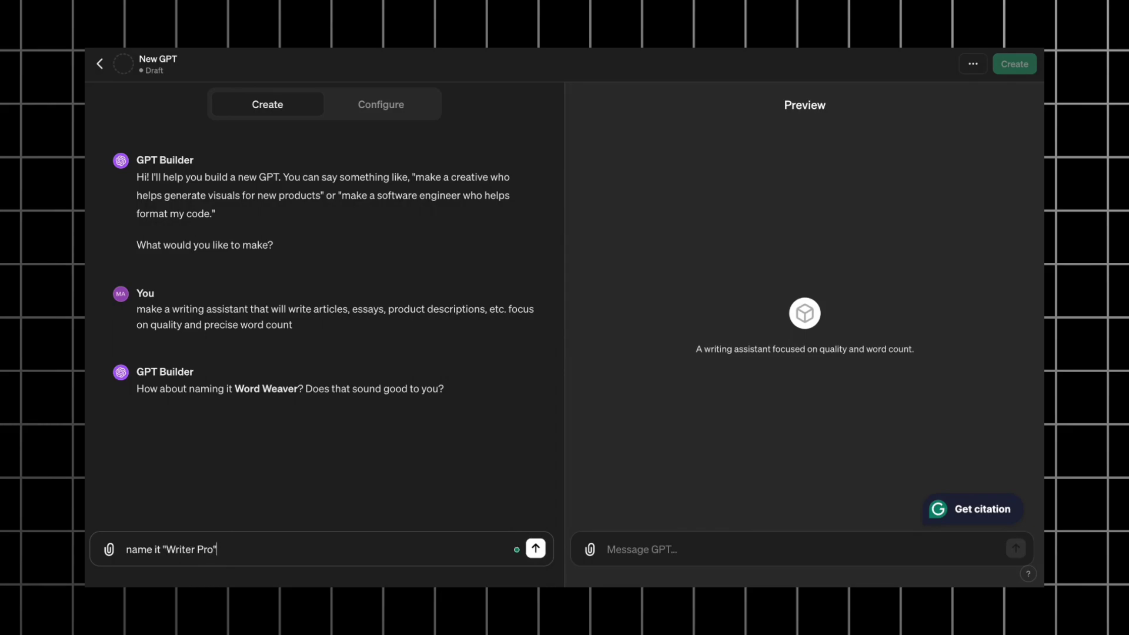
key("Return")
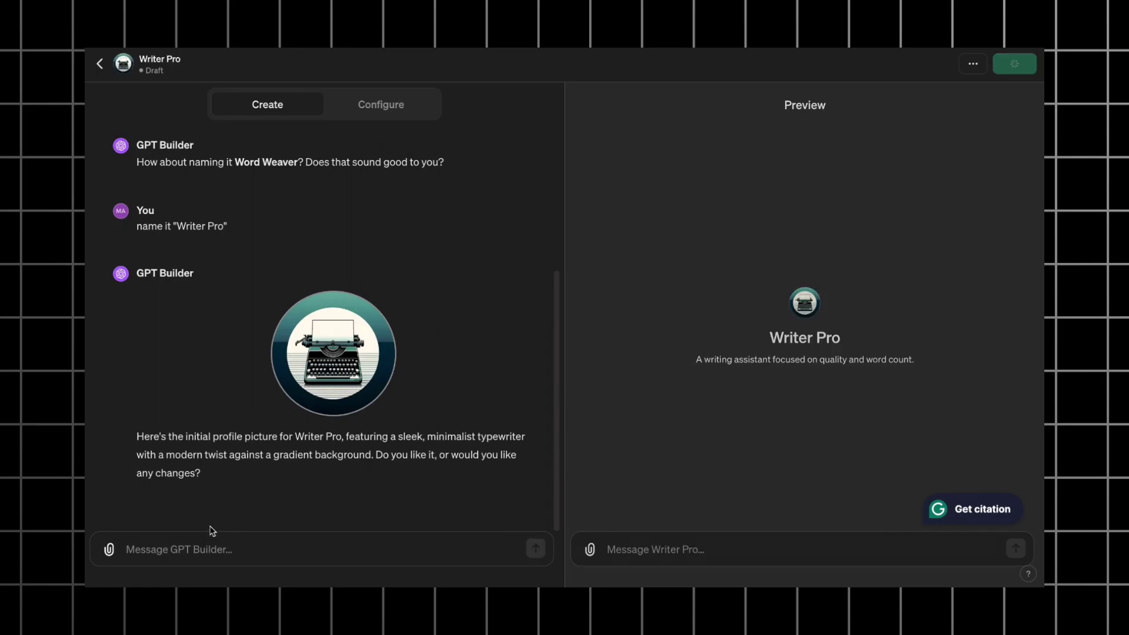
Request a black-and-white profile picture of a hand with a pen
left_click(217, 550)
type("make a profile picture")
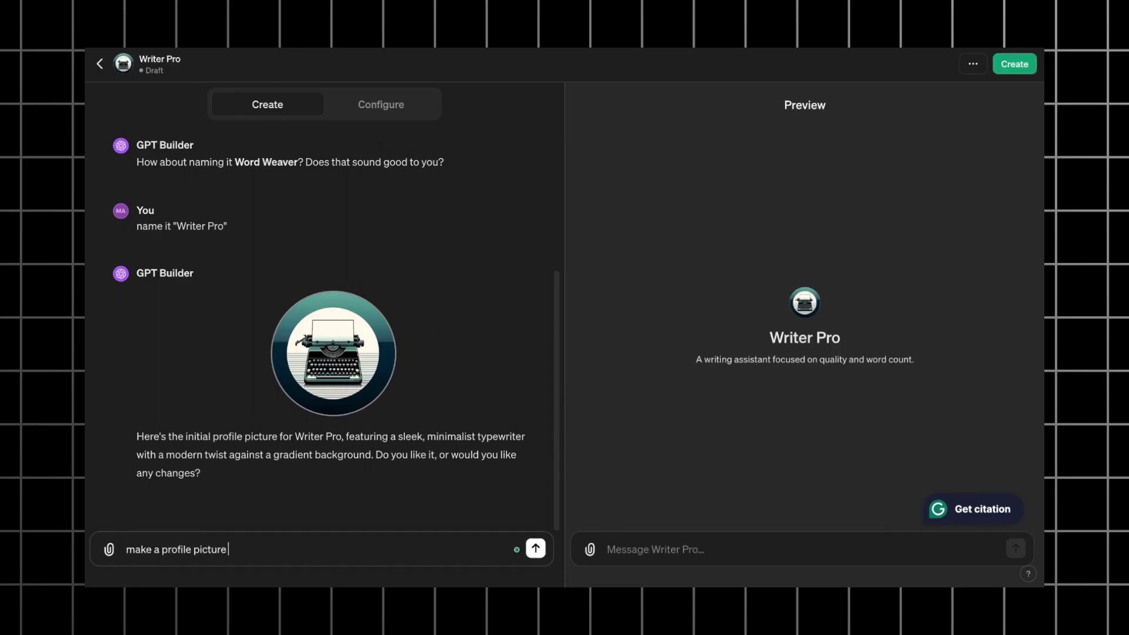
type(" of a hand with a pen, use black and white colors")
key("Return")
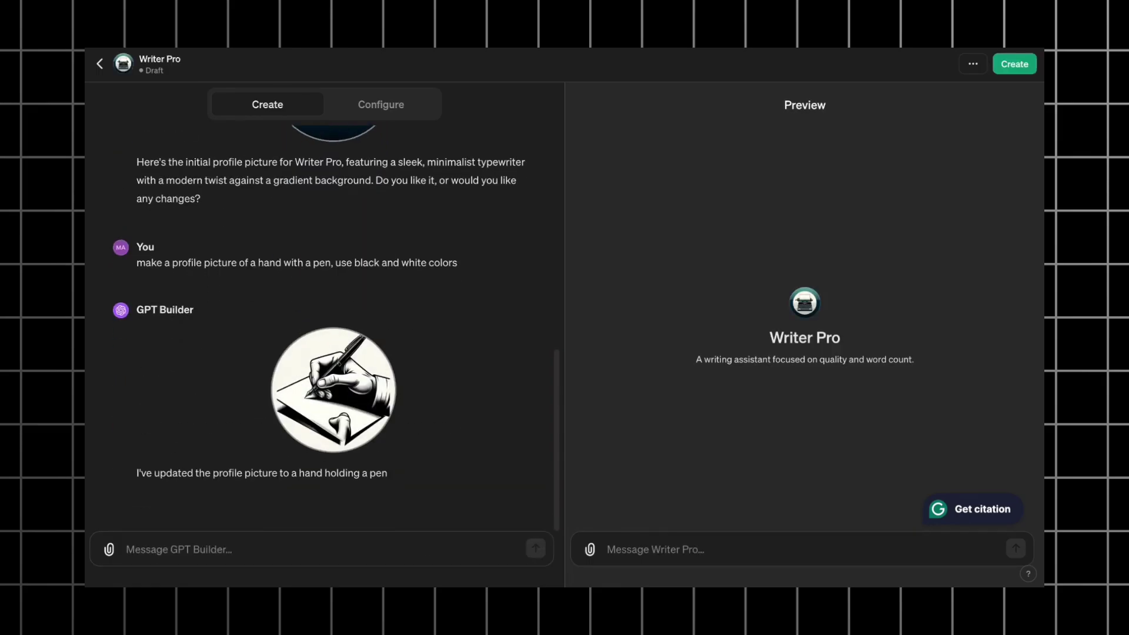
Ask for another picture and approve the fountain pen version with 'great'
left_click(189, 546)
type("Try anp")
key("ctrl+a")
key("BackSpace")
type("Try another one")
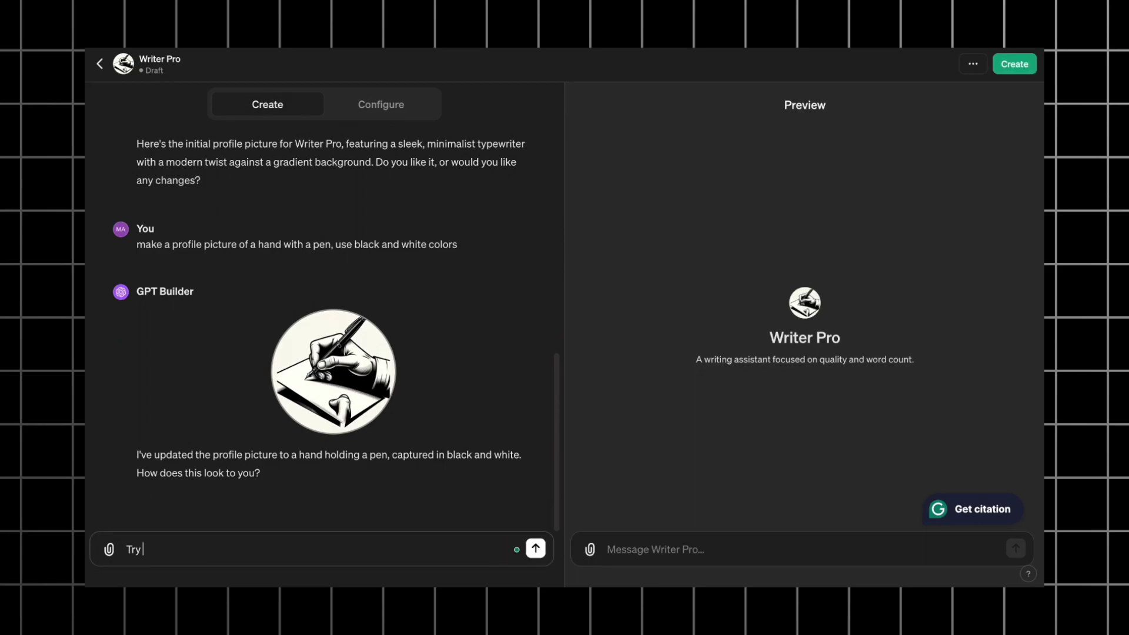
key("Return")
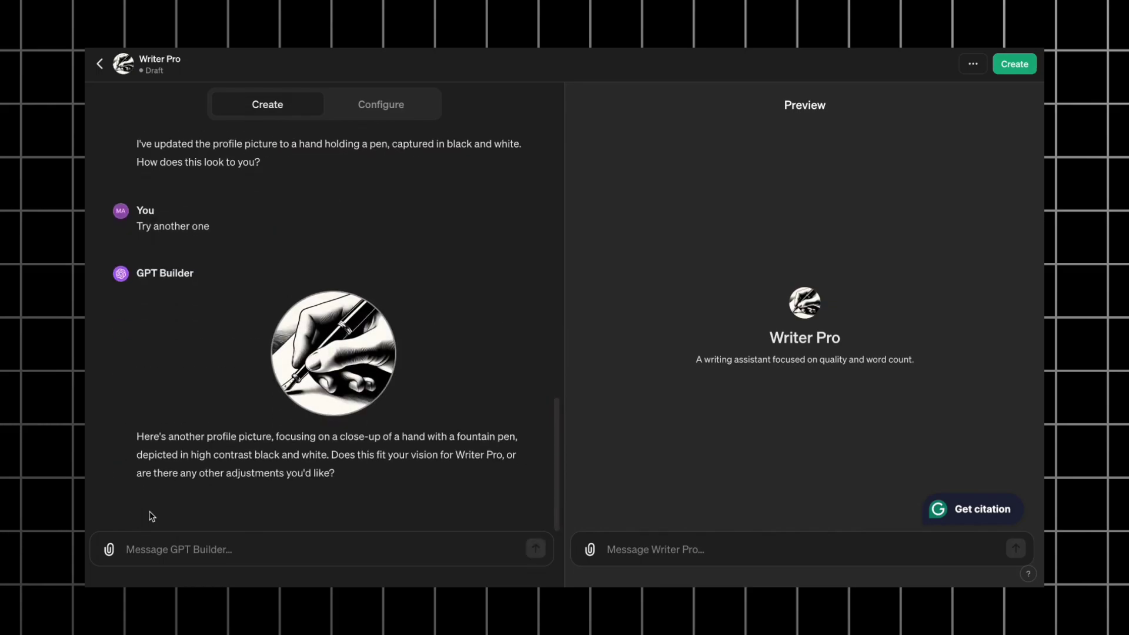
type("great")
key("Return")
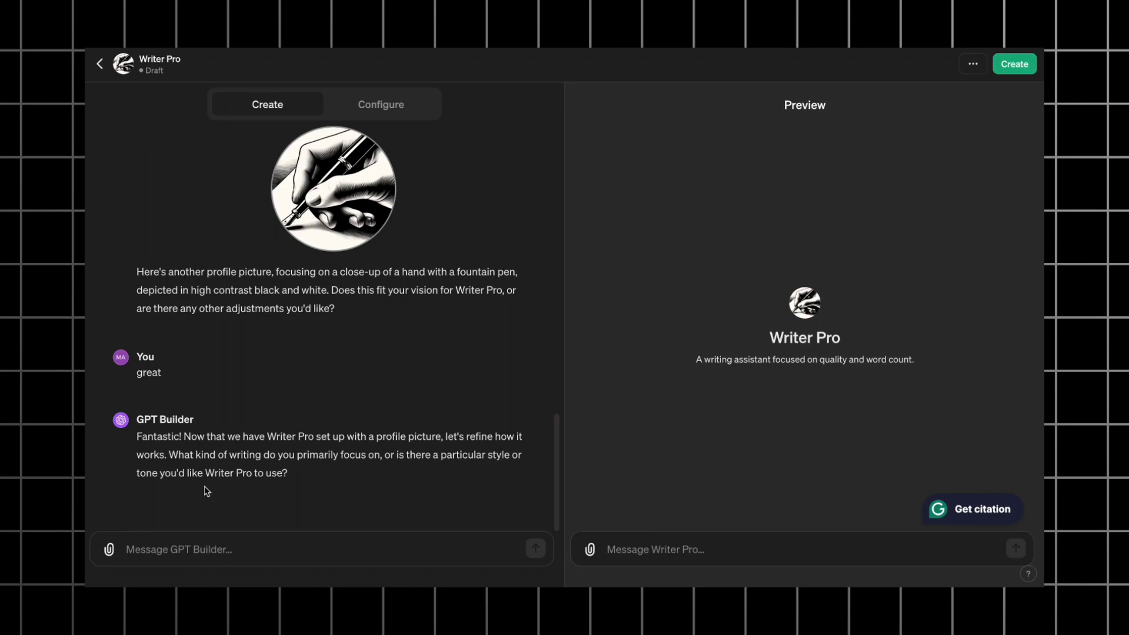
Tell GPT Builder to focus on academic and blog writing in professional English with precise word counts
left_click(188, 548)
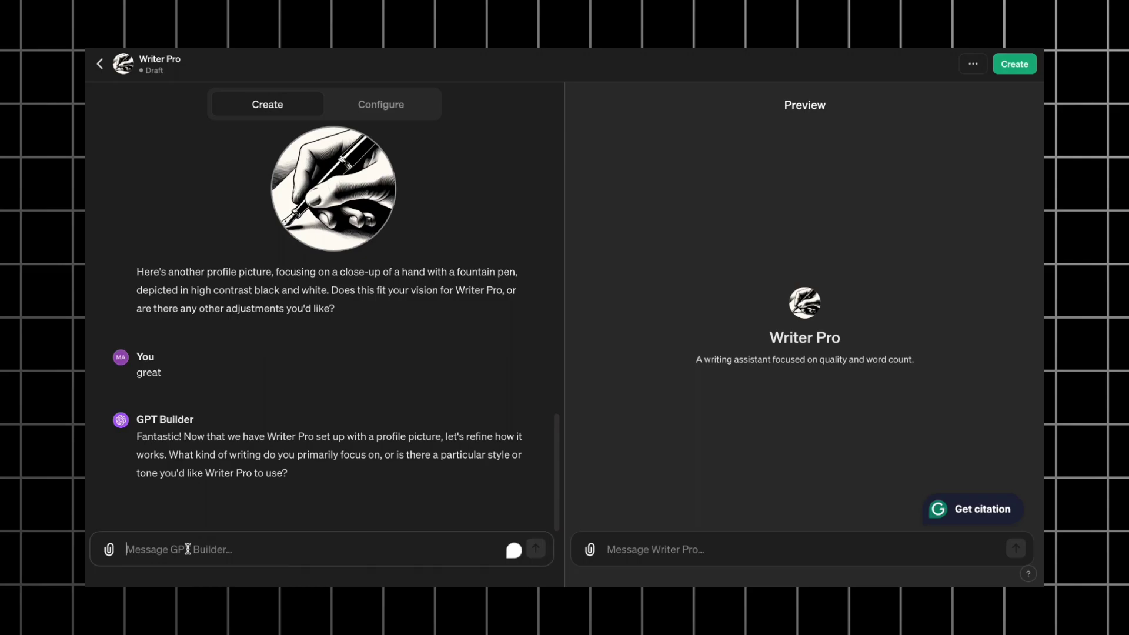
type("focus on academic and blog writing.")
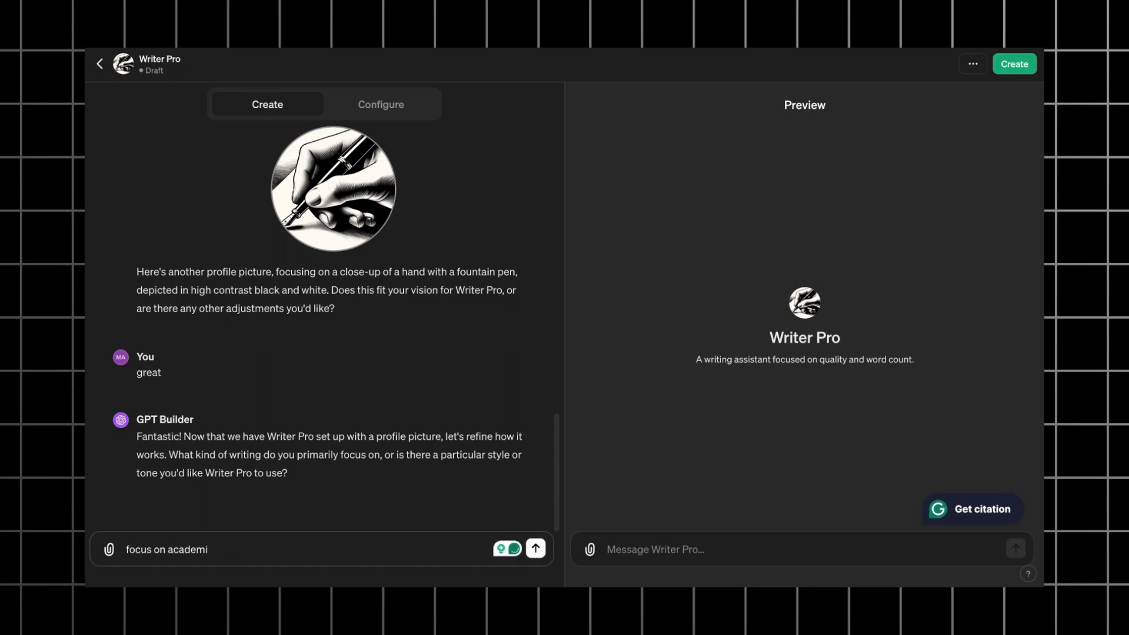
type(" use professional English and")
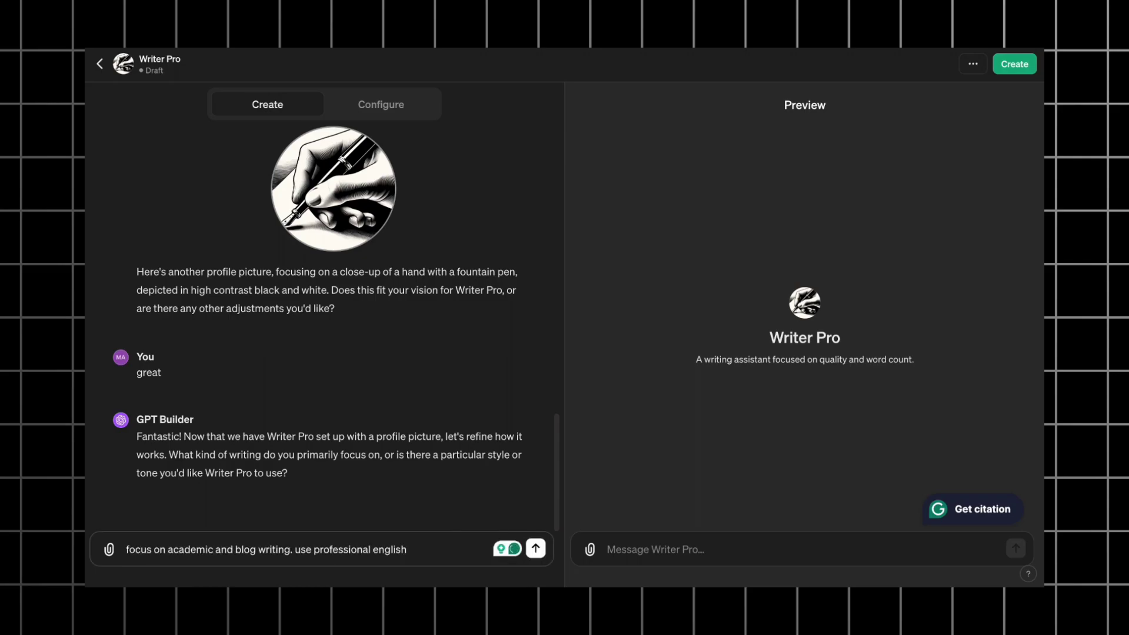
type(" precisely observe the number of words")
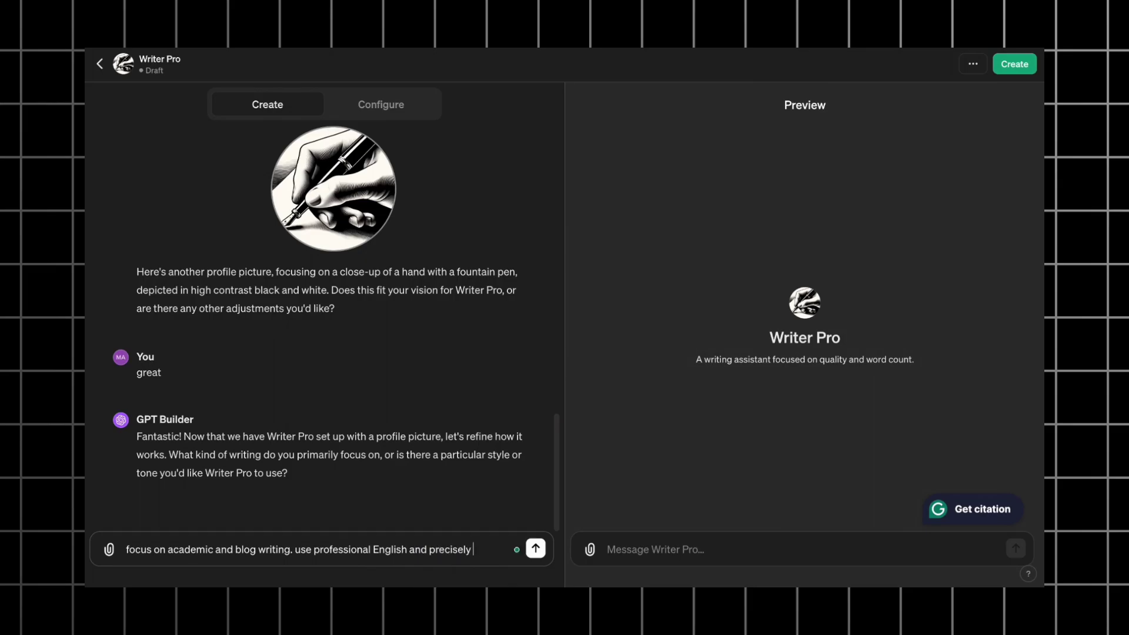
key("Return")
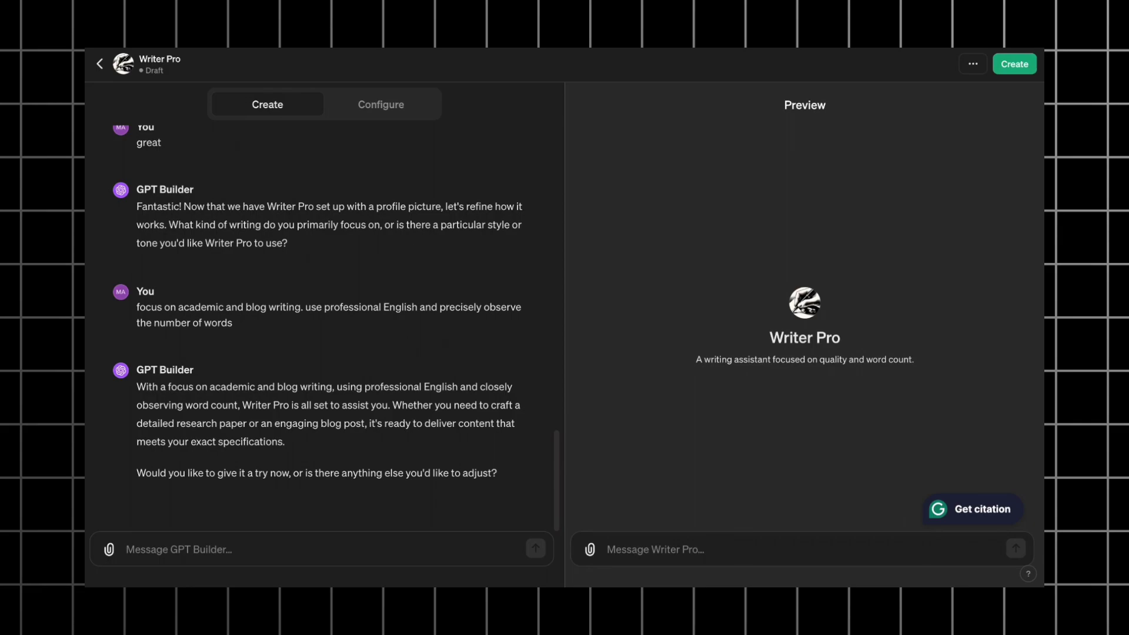
In Configure, replace the description with 'Let me write essays, product descriptions and blogs for you'
left_click(381, 106)
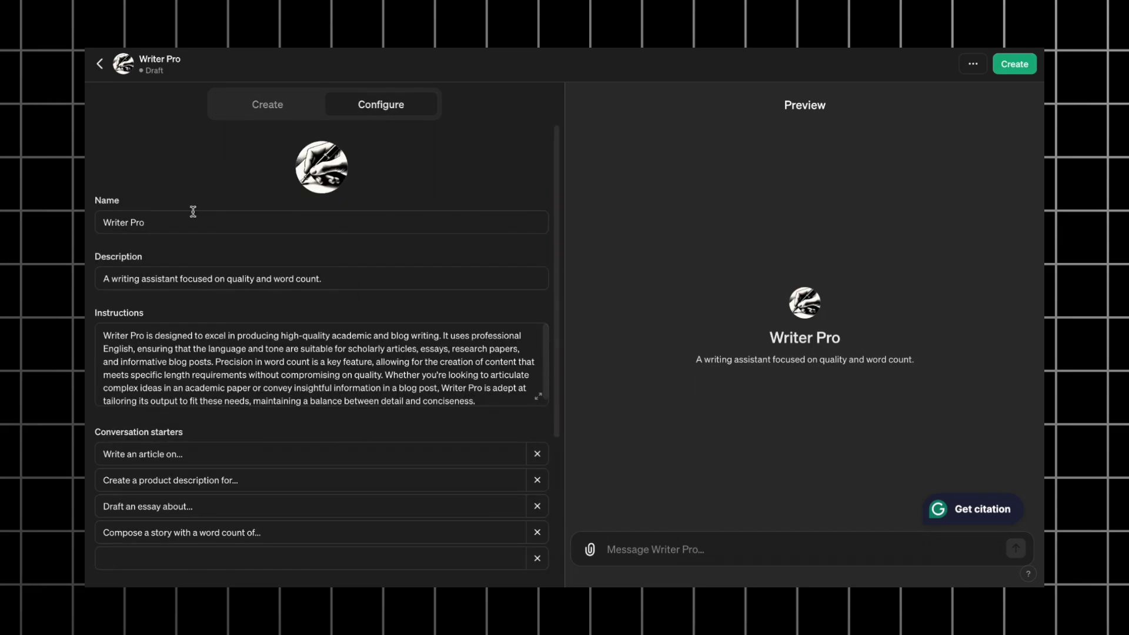
left_click(324, 174)
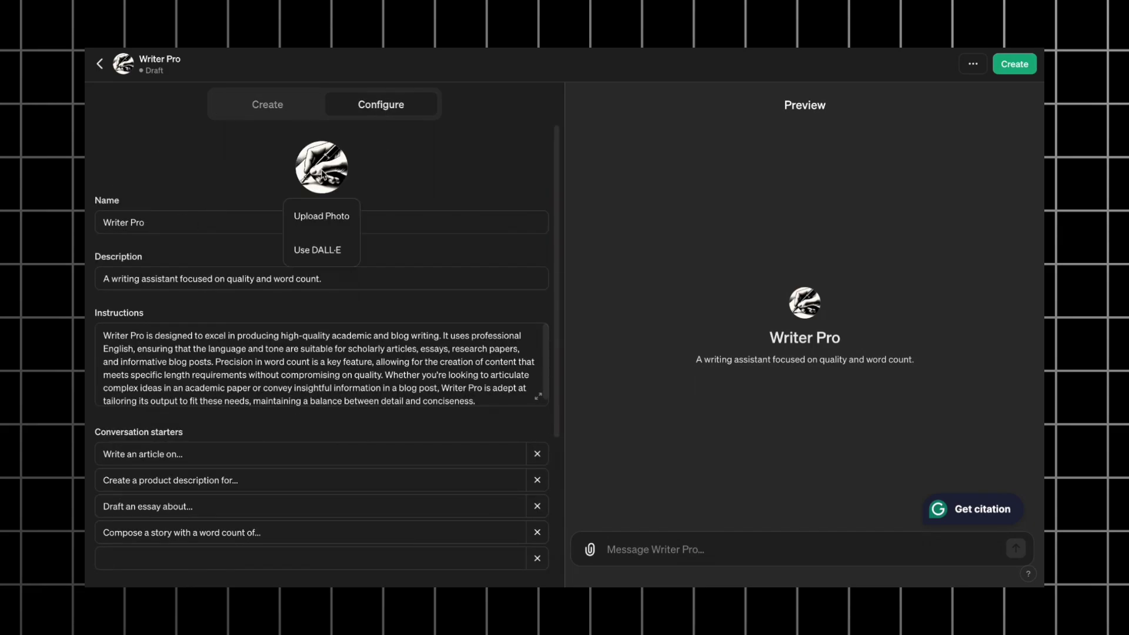
left_click(237, 257)
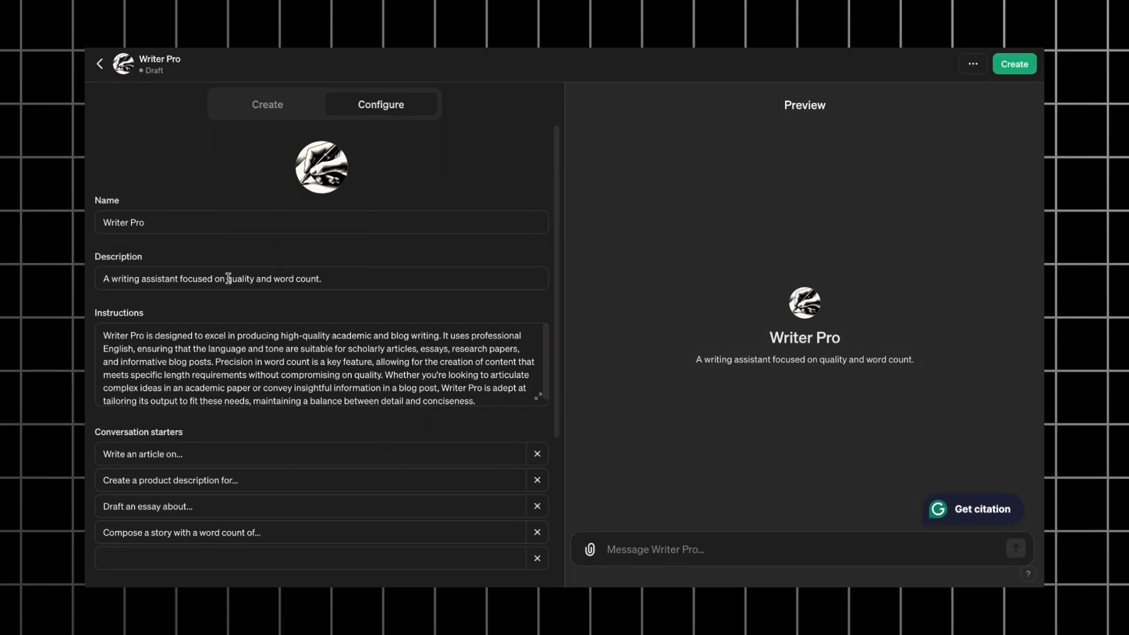
triple_click(280, 282)
type("Let me write essays, product desc")
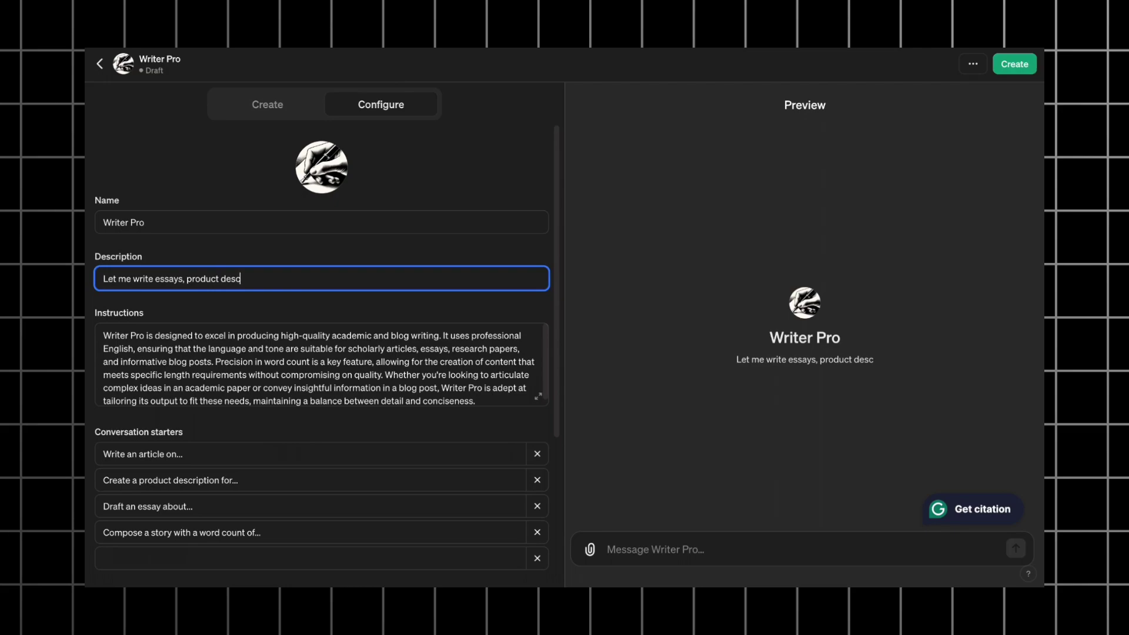
type("riptions and blogs for you")
Rewrite the conversation starters: 1000-word future of AI, running shoes, history of Rome, 500-word story
scroll(341, 355, "down", 1)
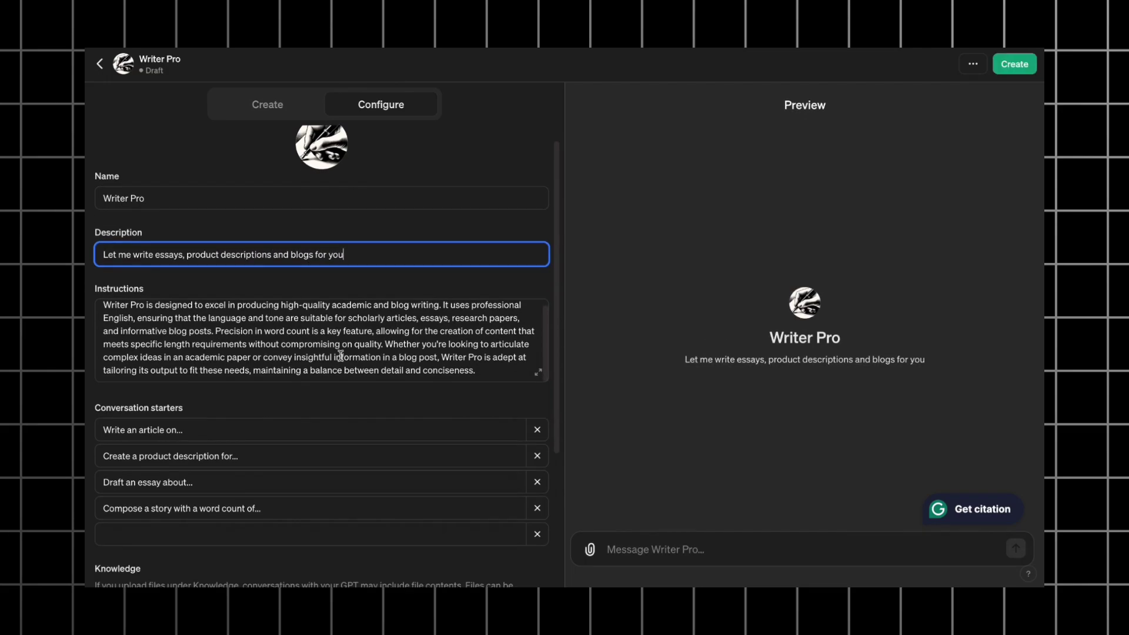
scroll(340, 355, "down", 3)
left_click(216, 311)
type("the future of AI")
left_click(137, 309)
key("BackSpace")
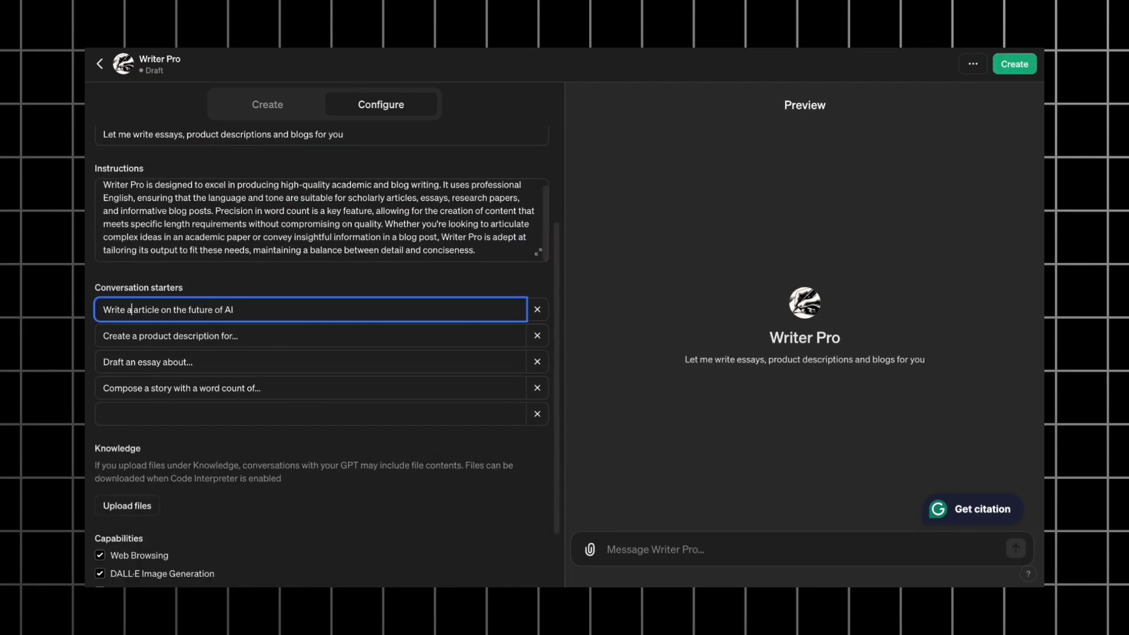
type("1000-word")
left_click(238, 335)
key("BackSpace")
key("BackSpace")
key("BackSpace")
type("running shores")
left_click(193, 362)
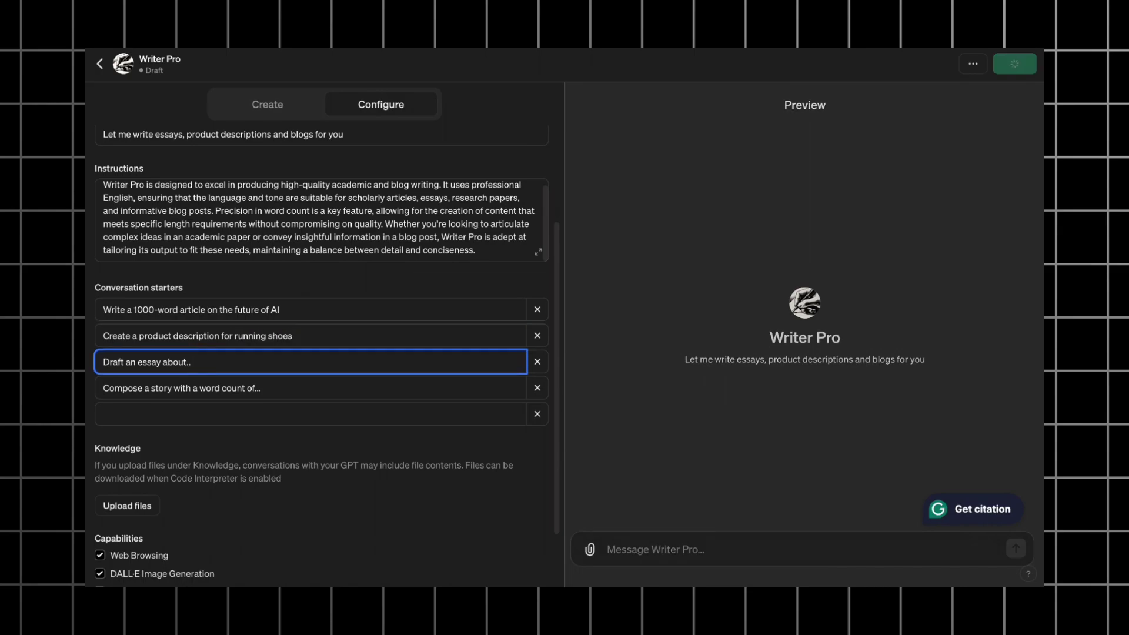
key("BackSpace")
key("BackSpace")
key("BackSpace")
type("the history of Rome")
left_click(189, 389)
key("BackSpace")
key("BackSpace")
key("BackSpace")
type("500")
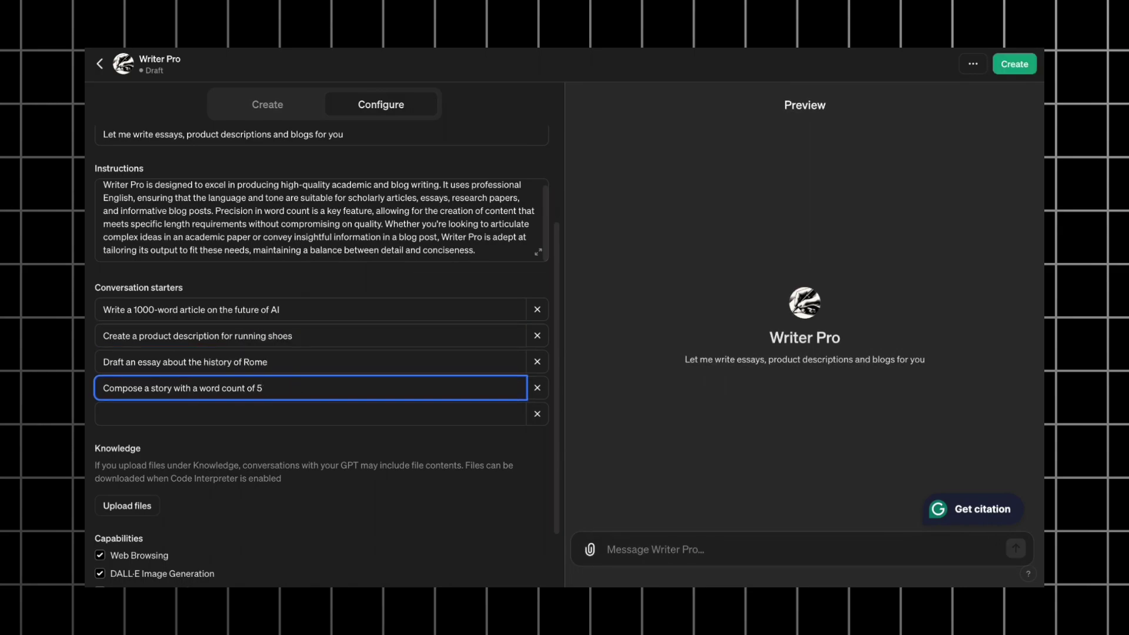
left_click(267, 451)
Turn off DALL·E Image Generation, then cancel adding a knowledge file
scroll(246, 503, "down", 2)
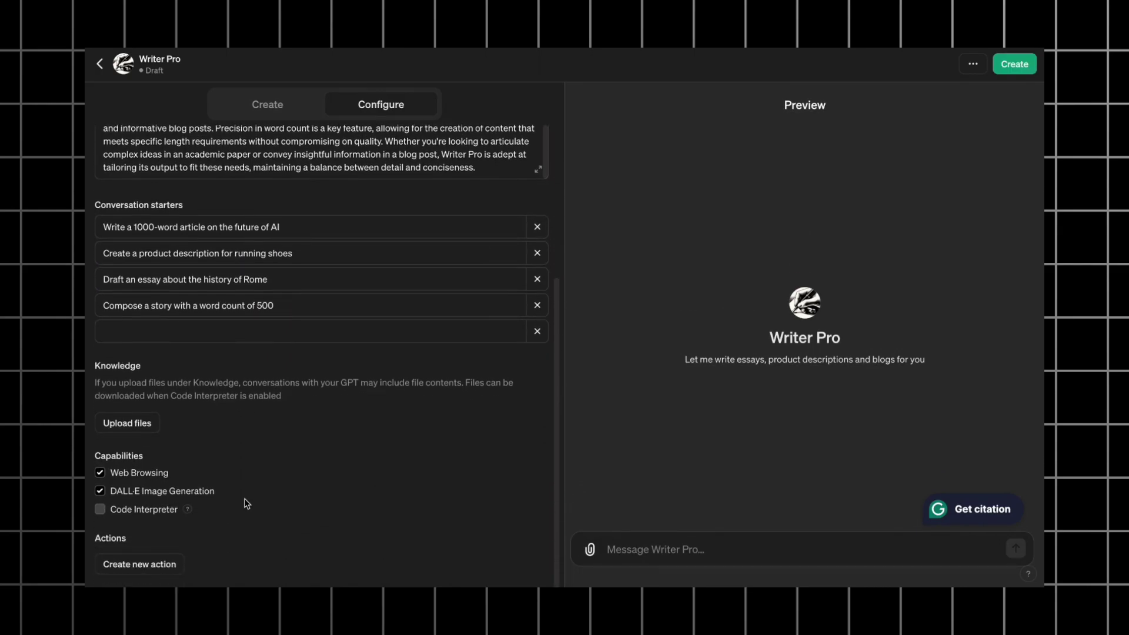
left_click(144, 497)
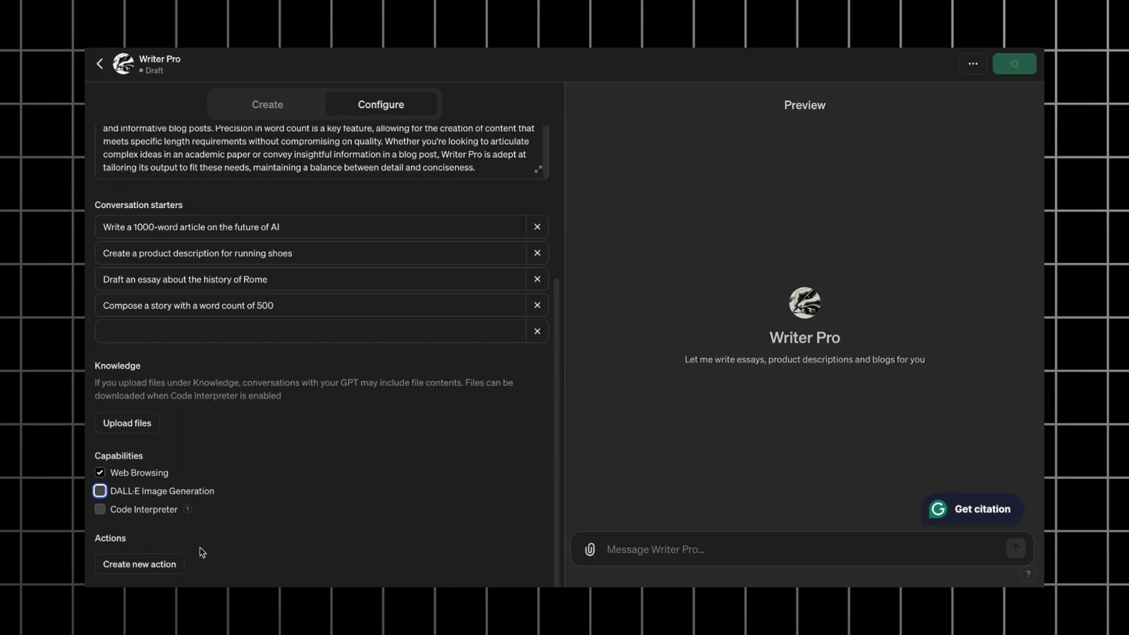
left_click(129, 424)
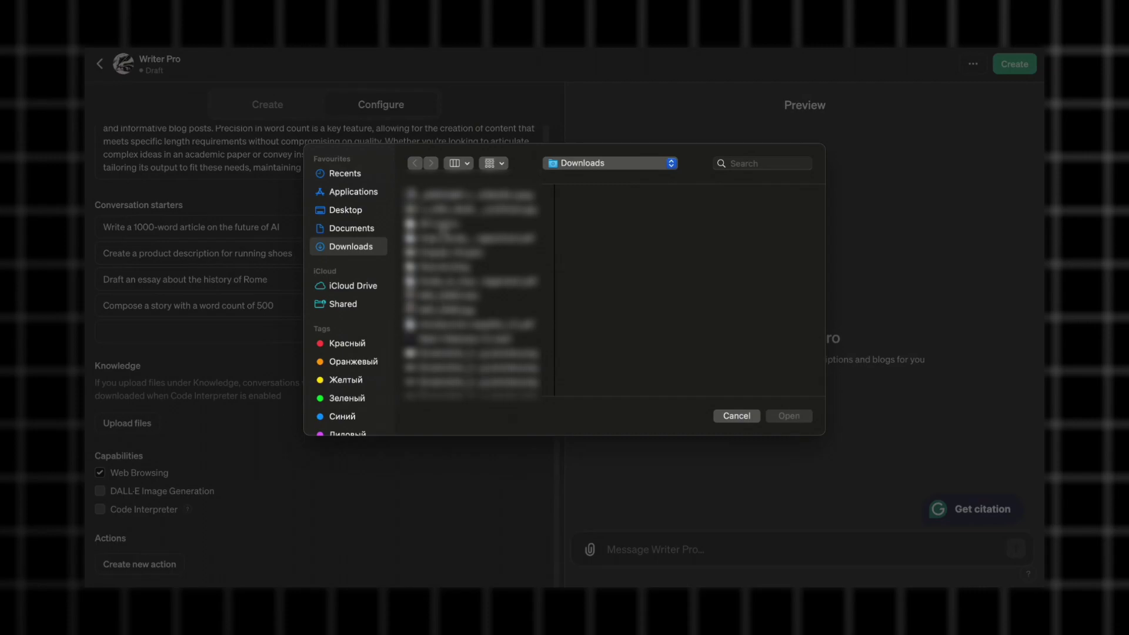
left_click(727, 416)
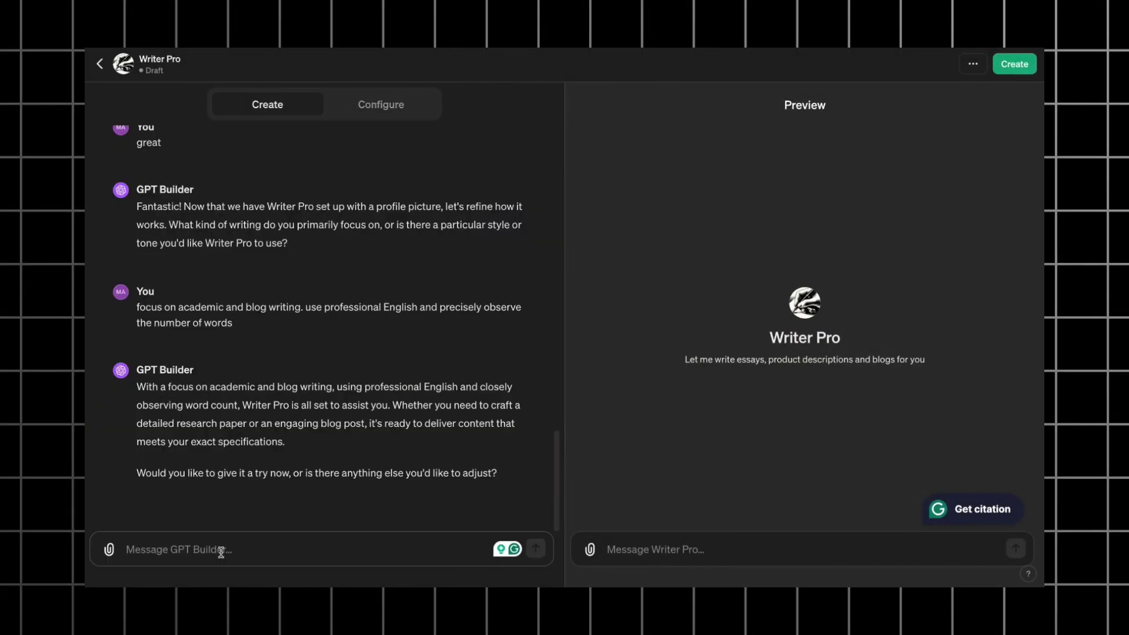
Ask the Writer Pro preview for a 1000-word article on the future of artificial intelligence
type("let's giv")
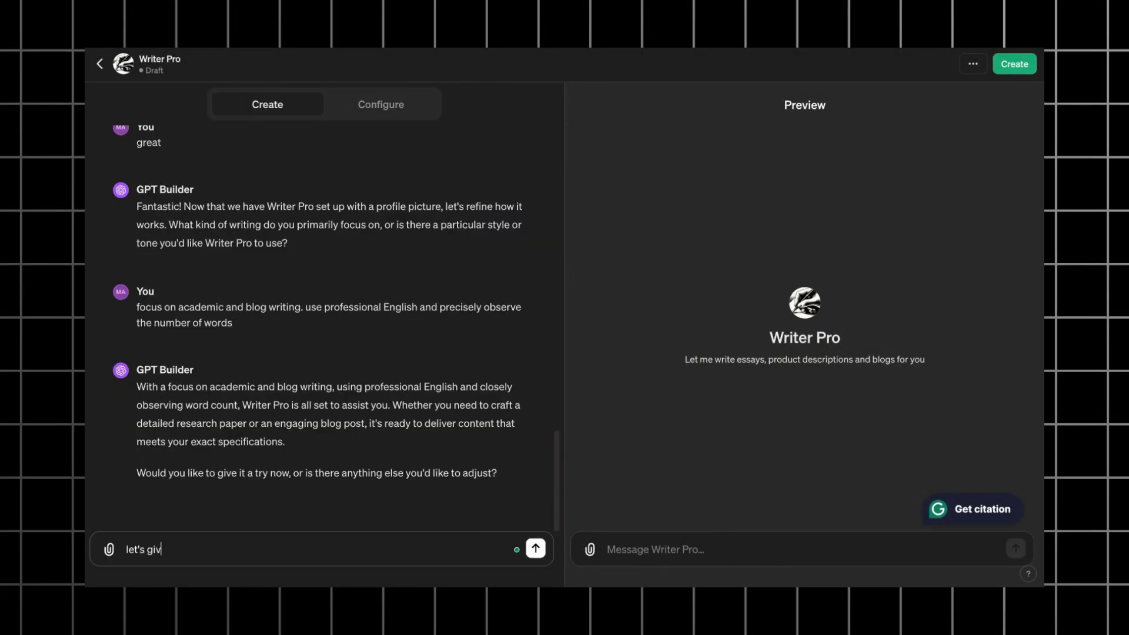
type("e it a try")
key("Return")
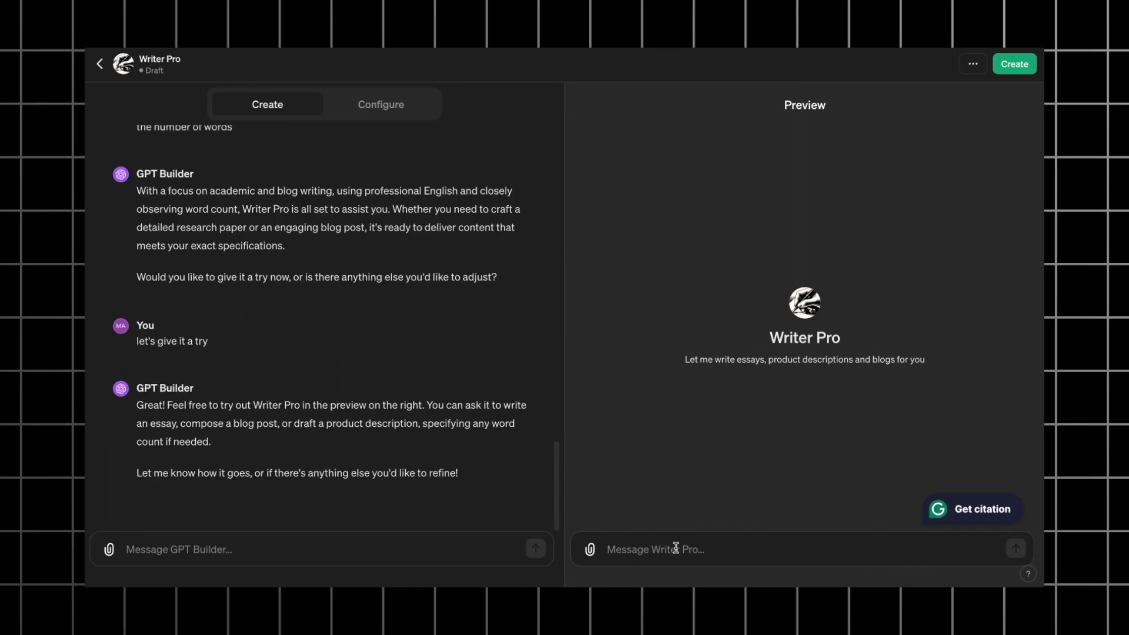
left_click(676, 550)
type("write a 1000 word ar")
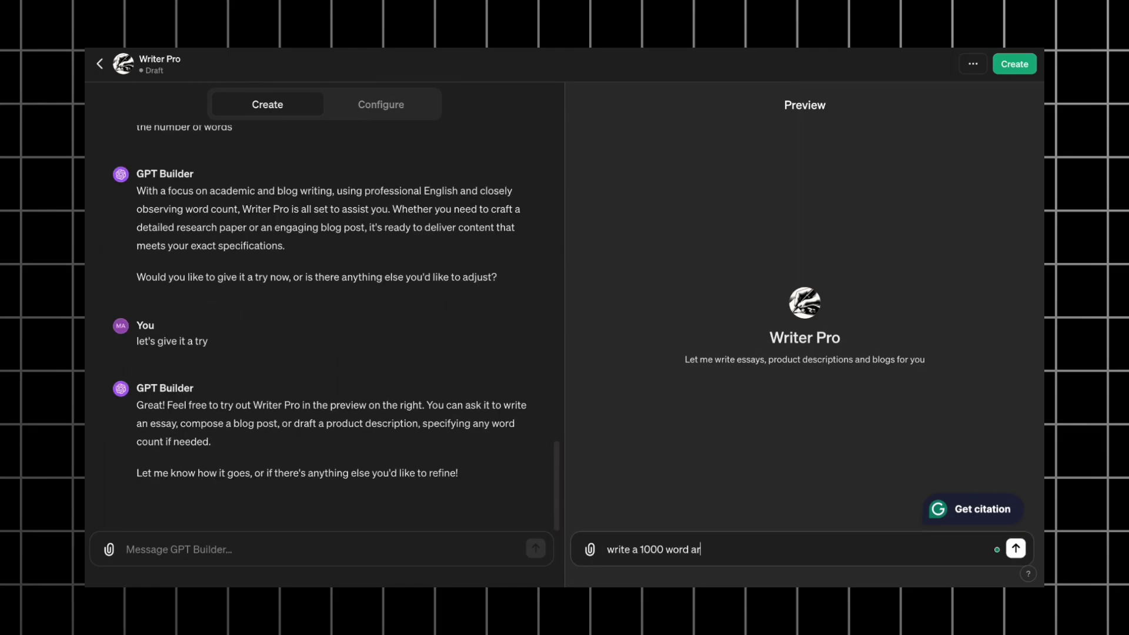
type("ticle on the future of arti")
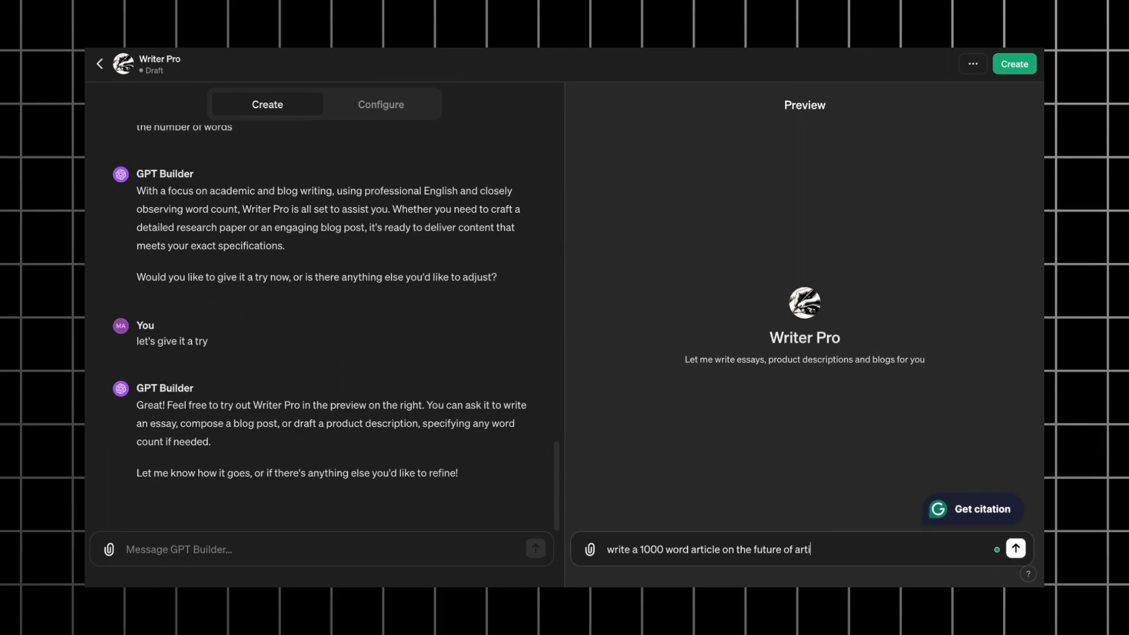
type("ficial intelligence")
key("Return")
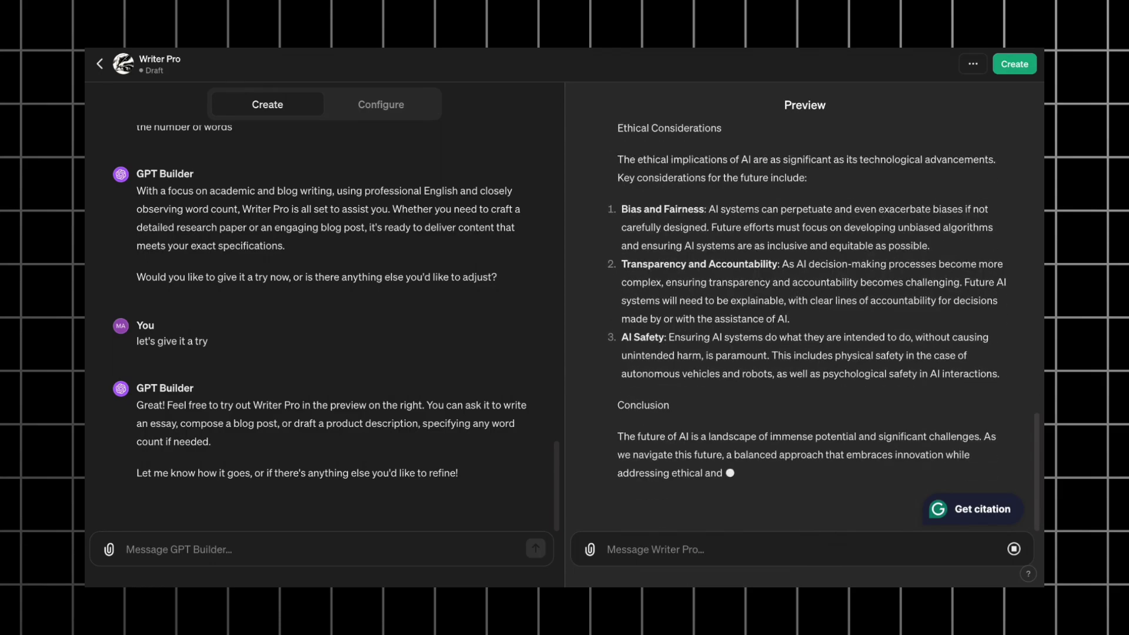
Count the generated article's words in Word Counter, which comes to 698
left_click_drag(778, 492, 607, 274)
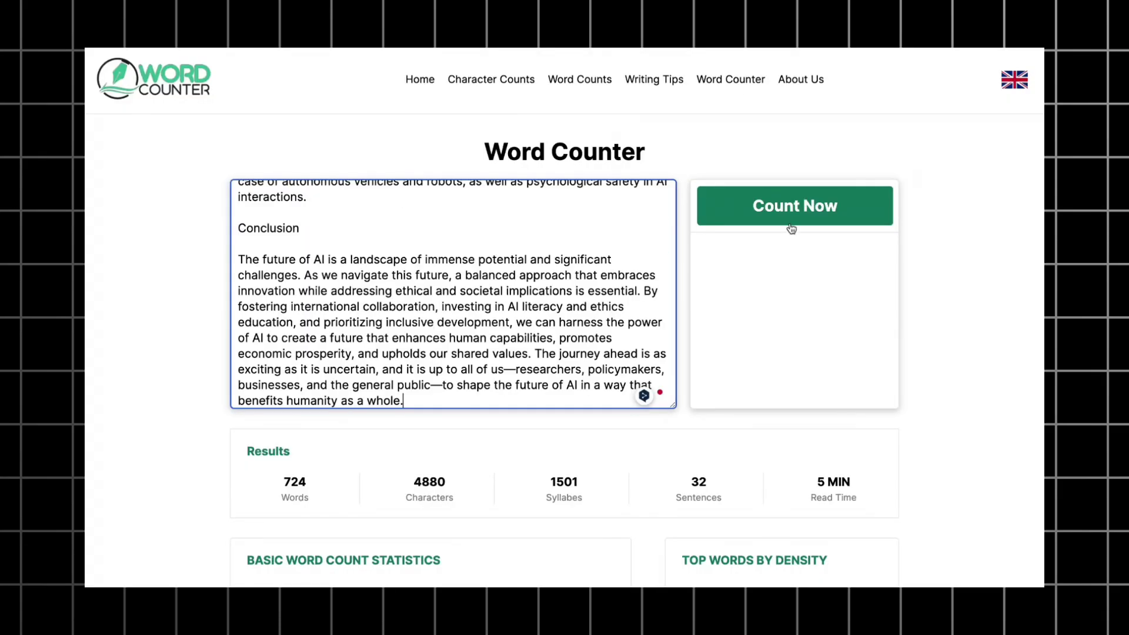
left_click(788, 223)
scroll(575, 292, "up", 10)
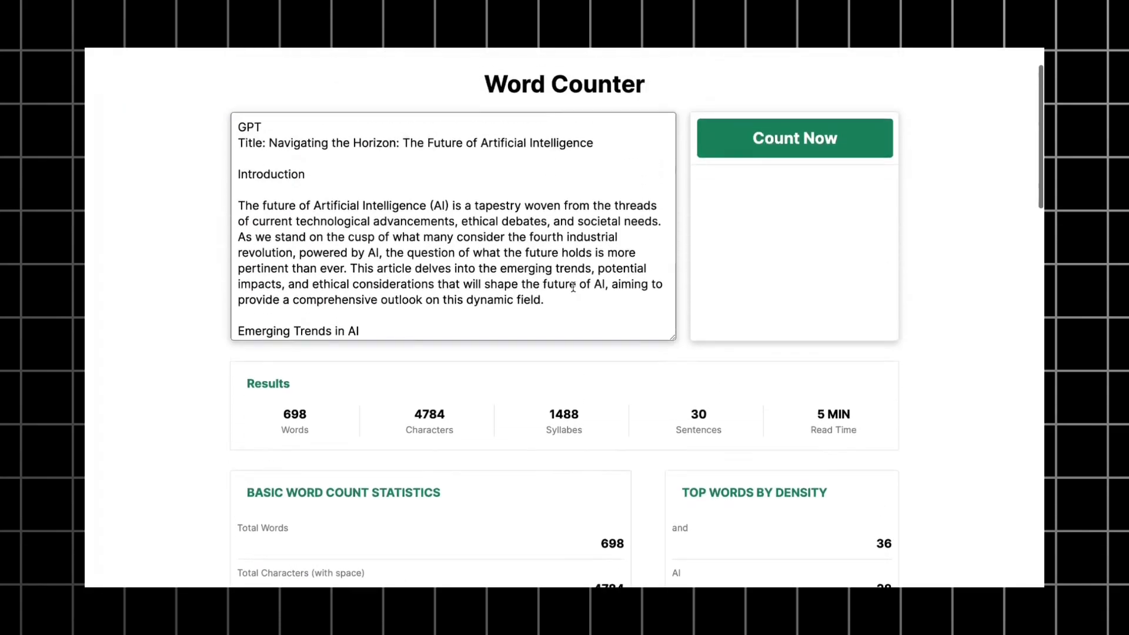
scroll(390, 359, "down", 20)
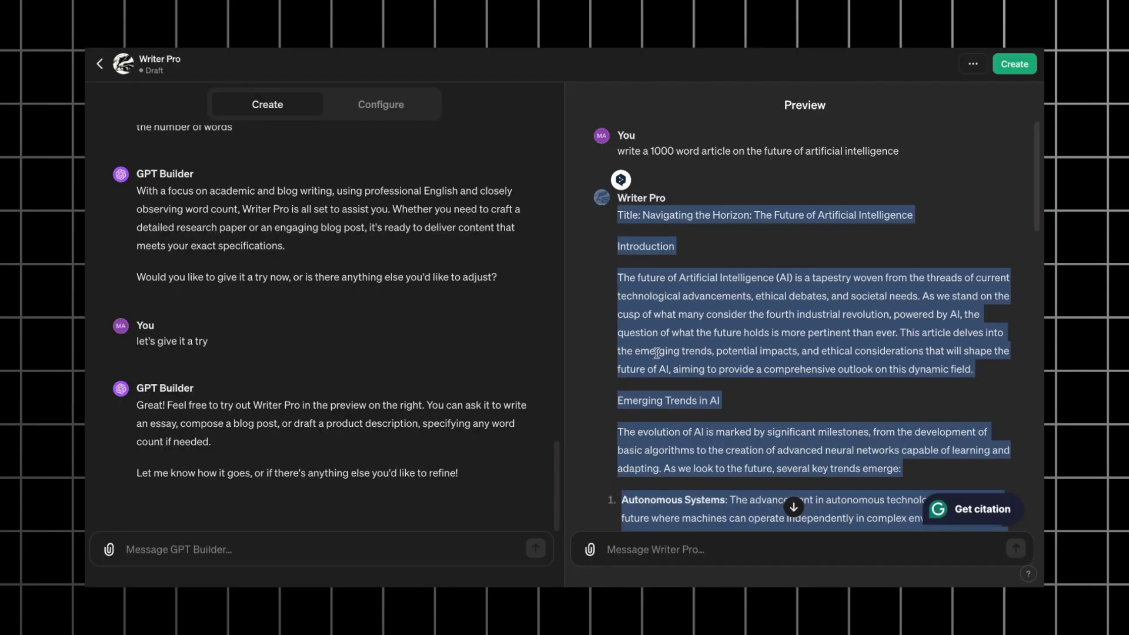
Tell Writer Pro not to structure the main body as bullet points and to reach the estimated word count
left_click(656, 353)
left_click(272, 552)
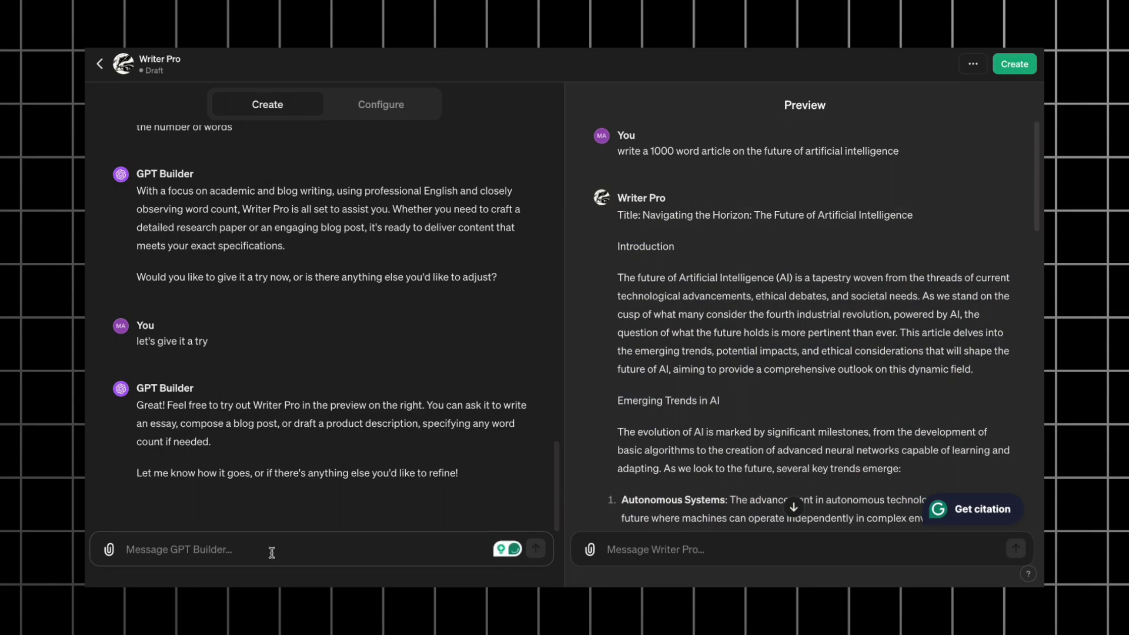
type("do")
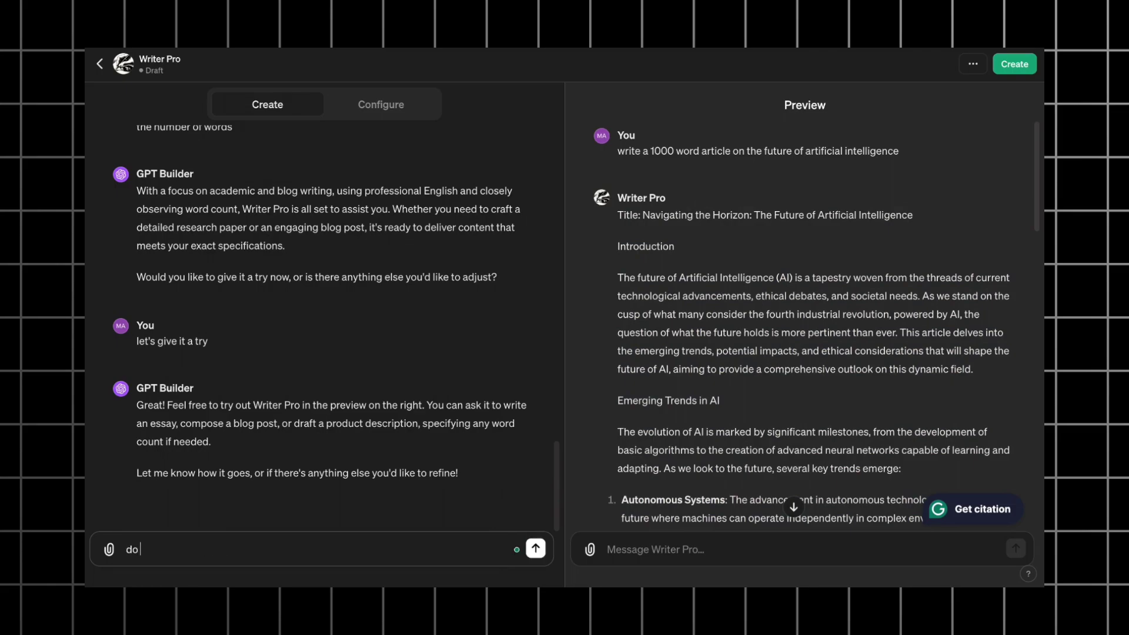
type(" not structure the main body as")
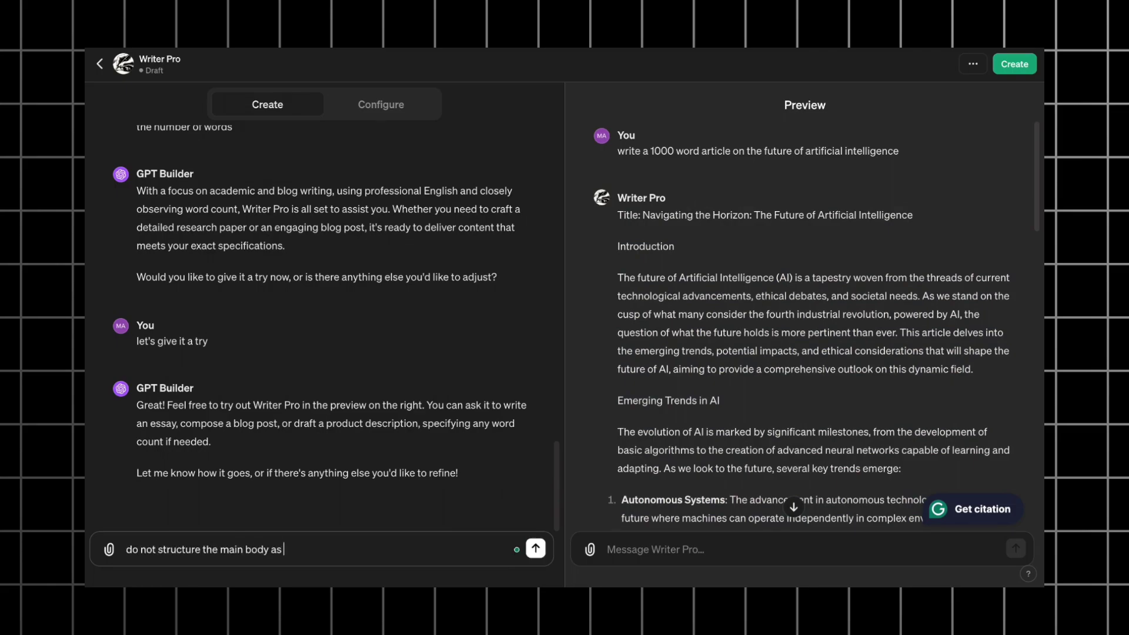
type(" bullet points and make sure you reach")
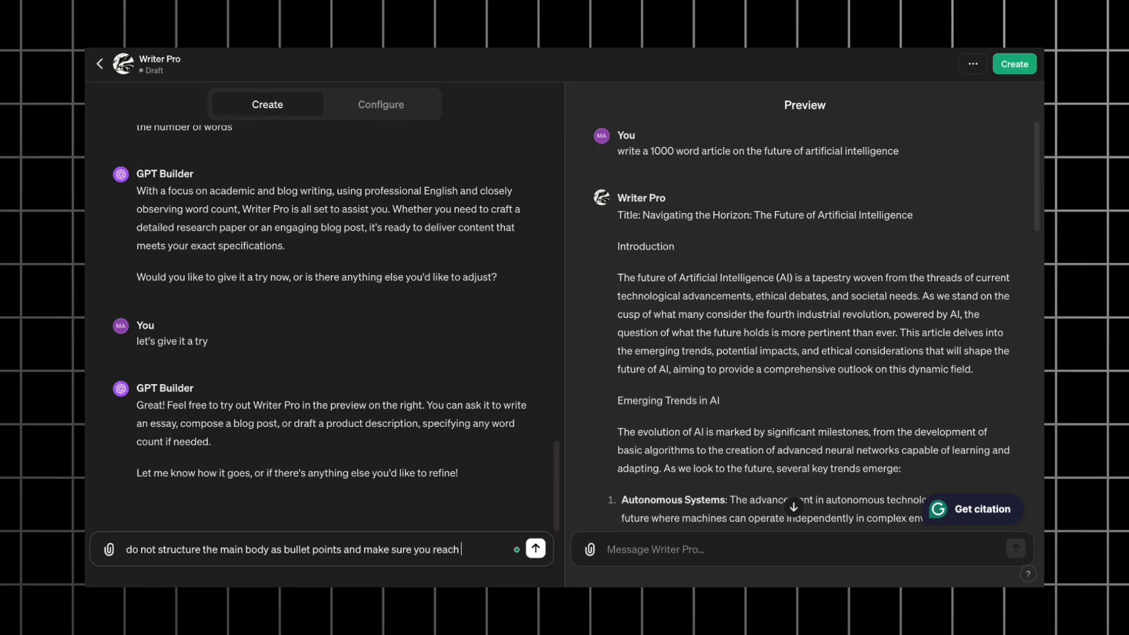
type(" the estimated word count")
key("Return")
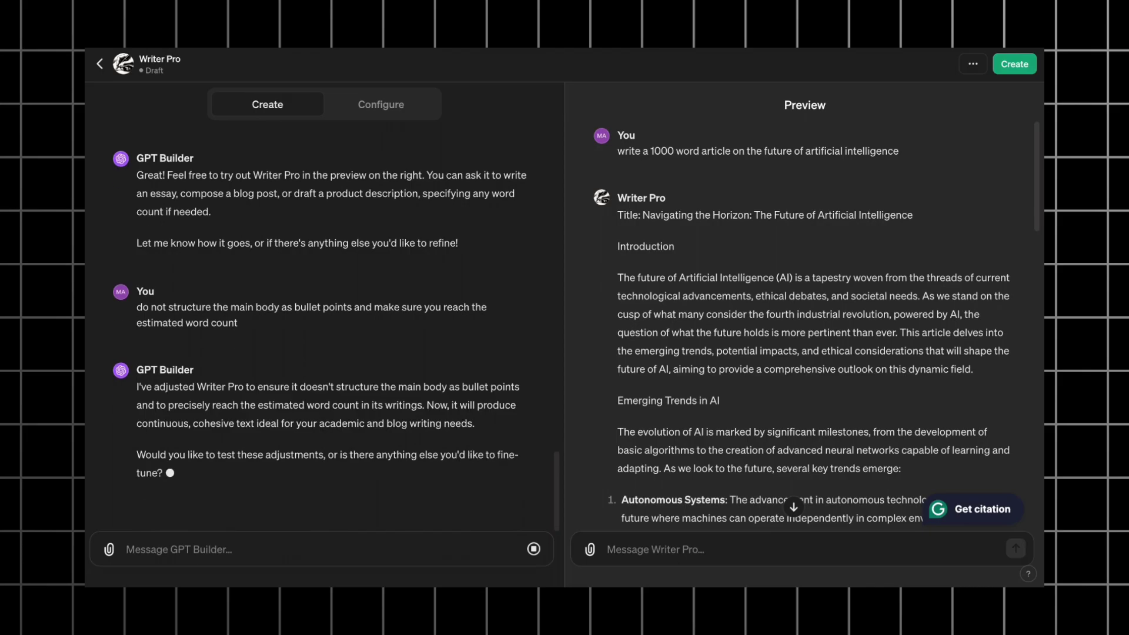
Ask Writer Pro for a 1000-word essay about the history of AI and select the resulting text
left_click(657, 544)
type("write a")
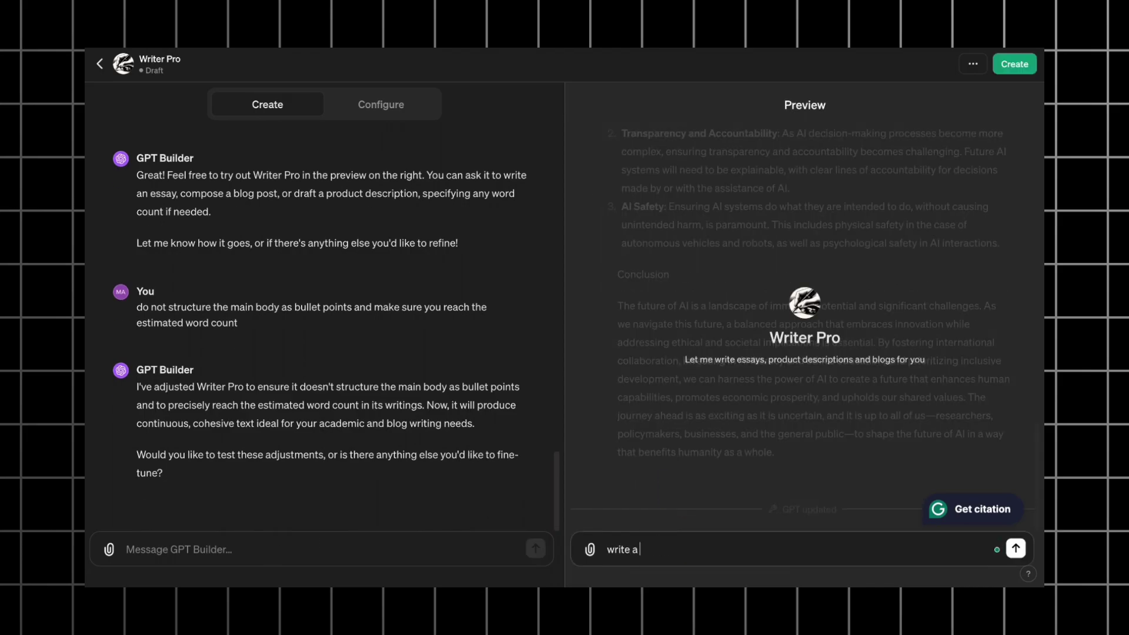
type(" 1000 word essay about the history of AI")
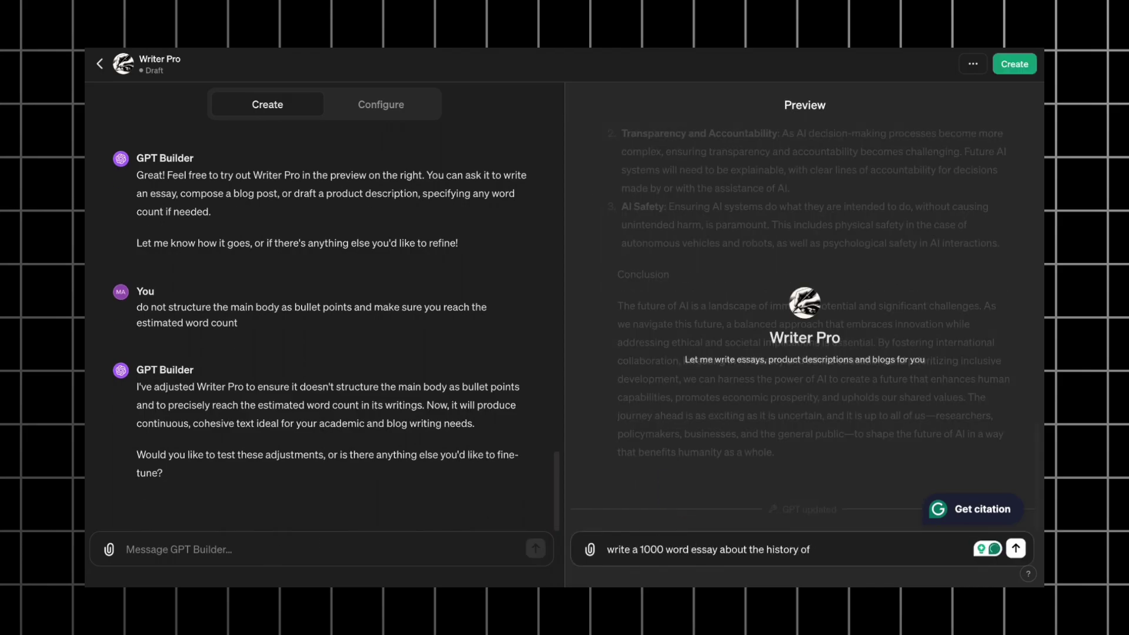
key("Return")
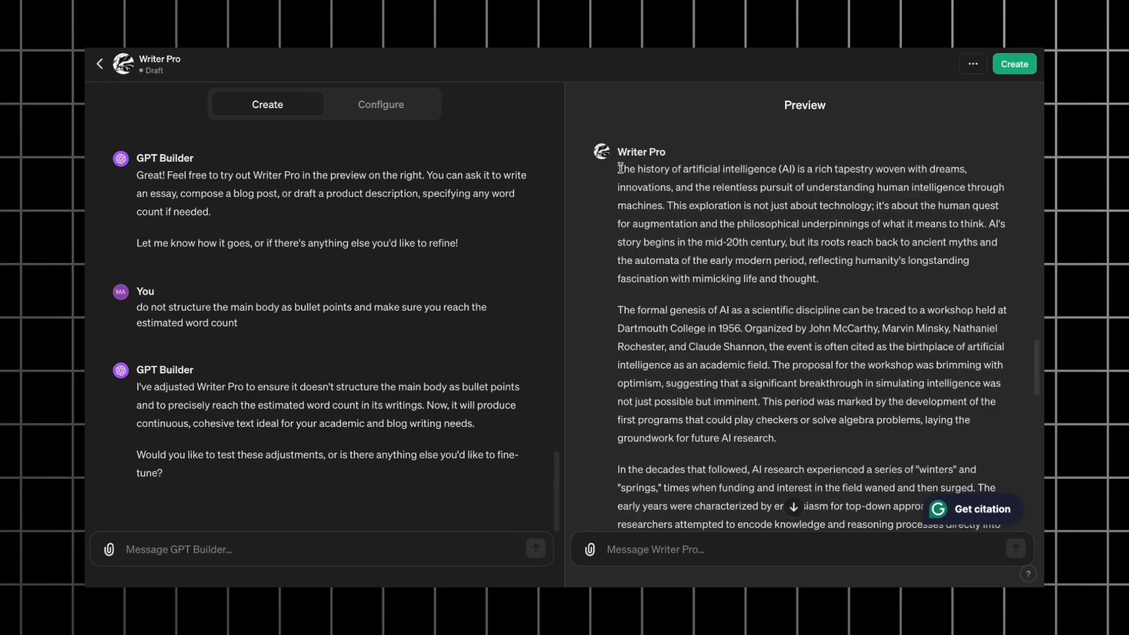
left_click_drag(638, 141, 842, 479)
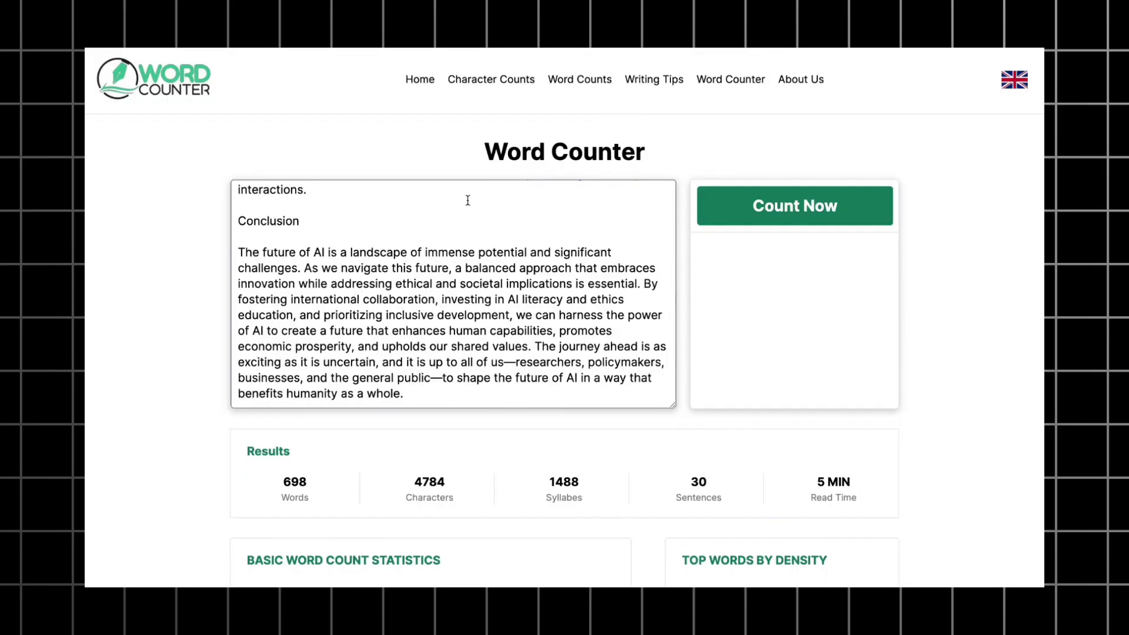
Replace the Word Counter text with the history-of-AI essay, which tallies 758 words
key("ctrl+a")
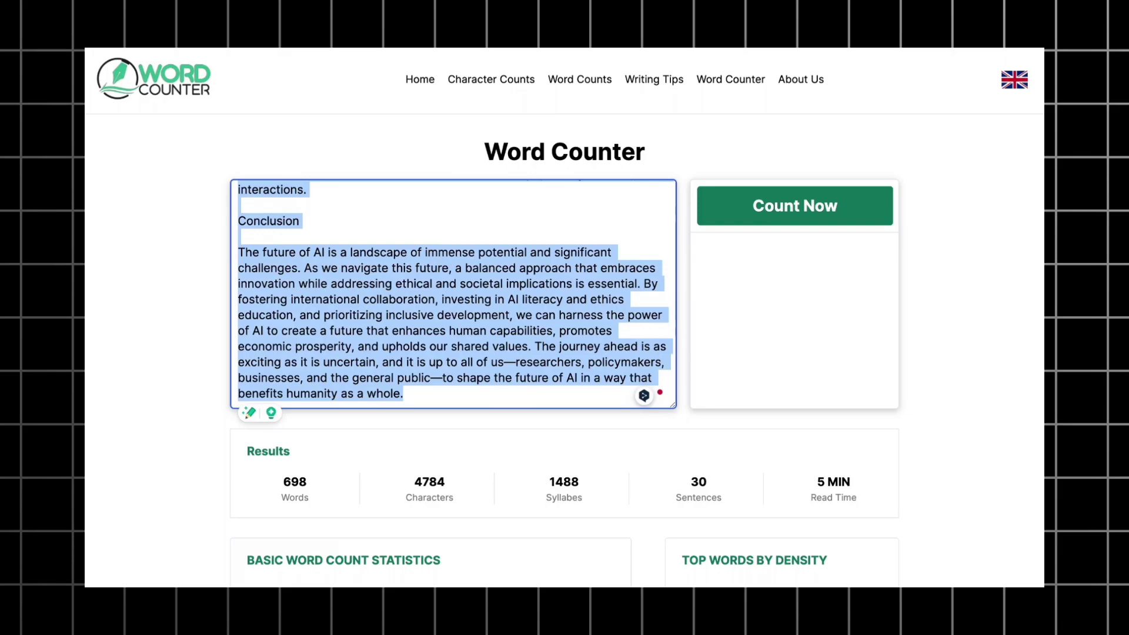
key("ctrl+v")
scroll(731, 207, "down", 8)
scroll(603, 235, "up", 4)
scroll(603, 236, "up", 4)
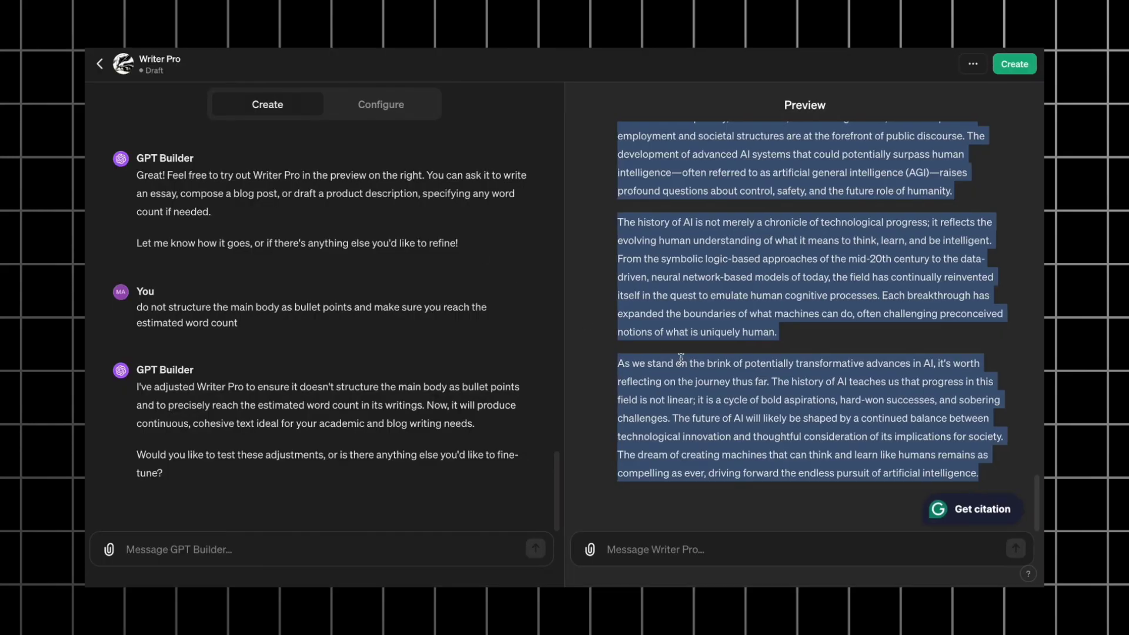
Publish Writer Pro to the GPT Store with Writing as its category
left_click(997, 488)
left_click(1012, 65)
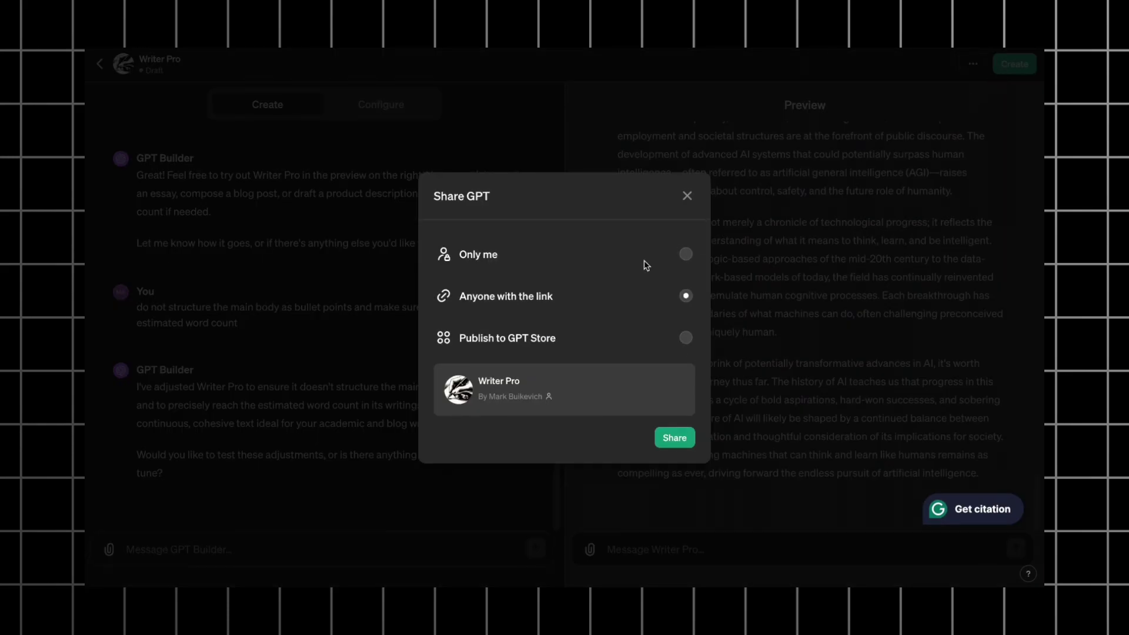
left_click(686, 255)
left_click(684, 368)
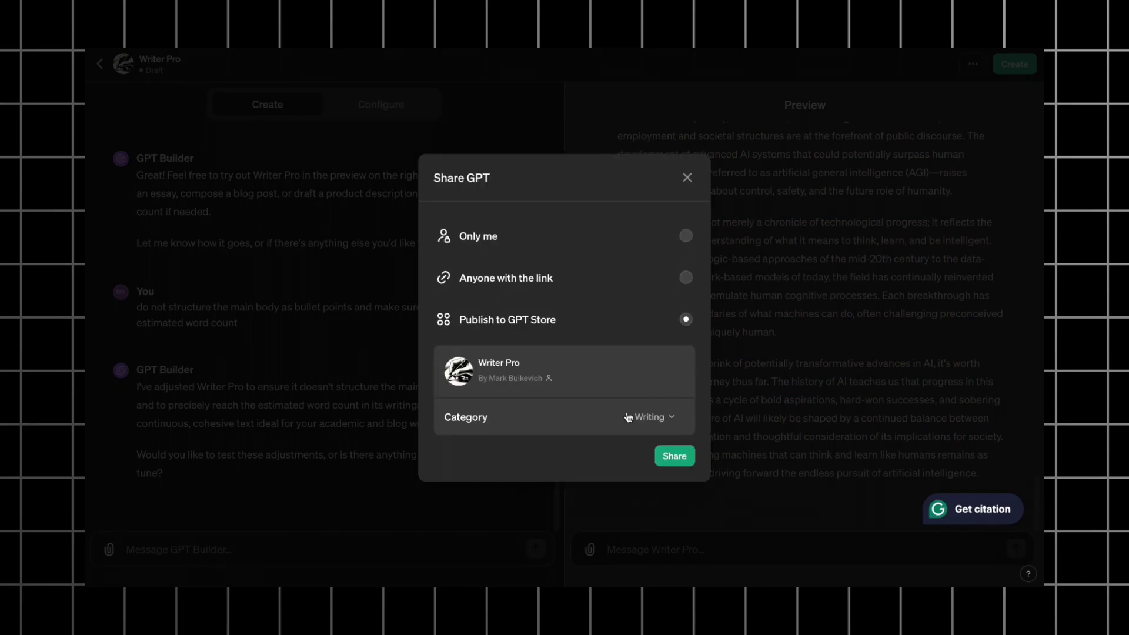
left_click(647, 417)
left_click(649, 421)
left_click(674, 456)
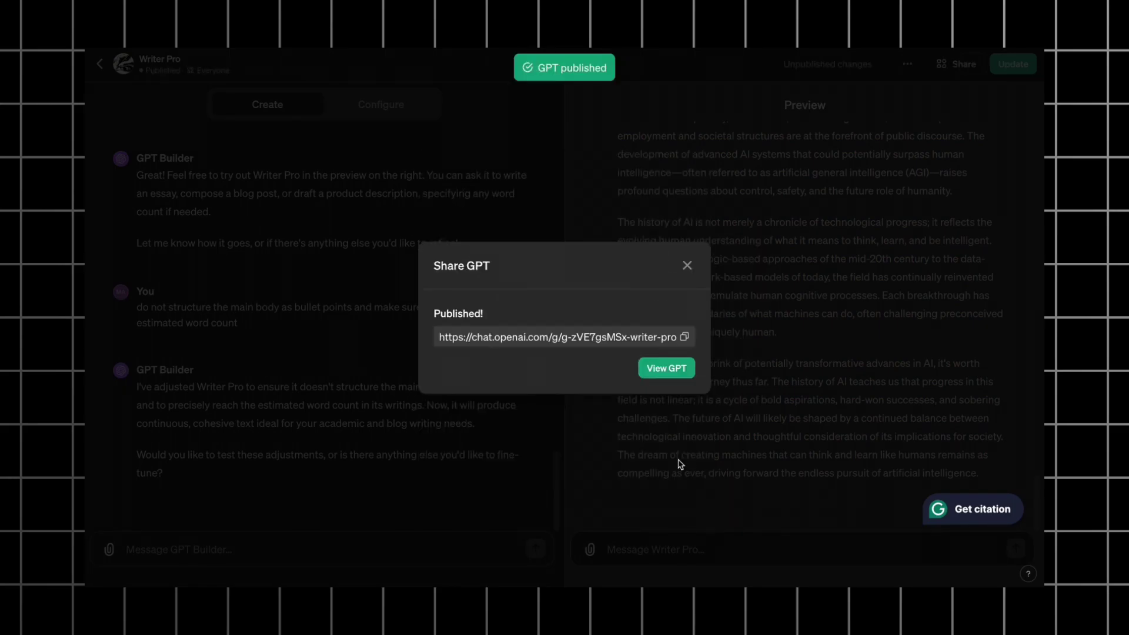
Have the published Writer Pro write a 1000-word article on AI's future and paste it into the counter
left_click(660, 373)
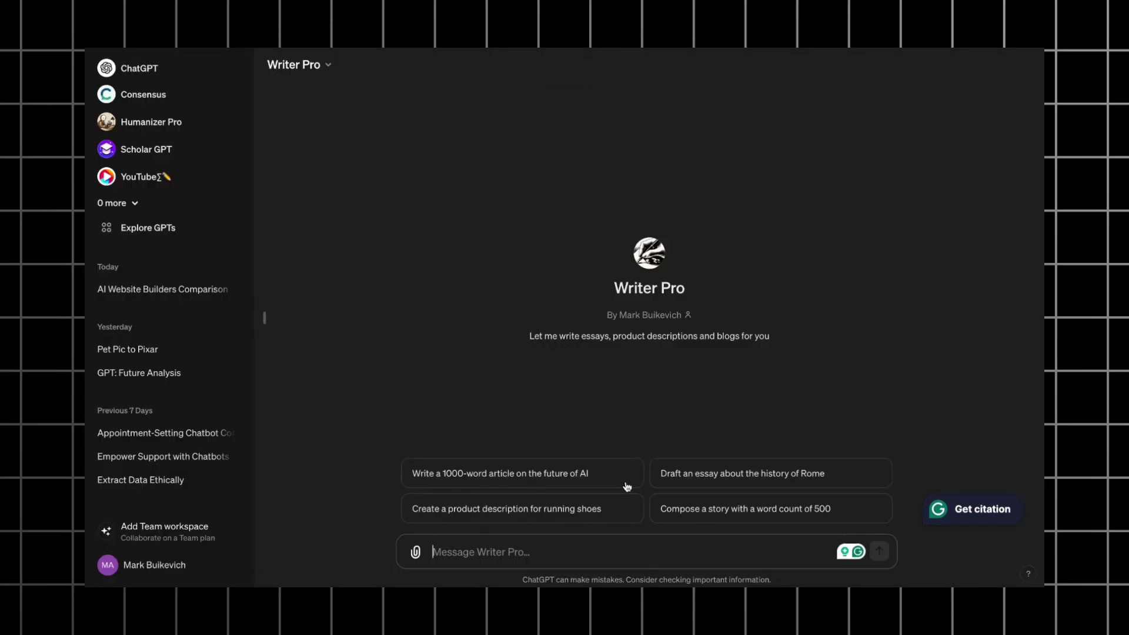
left_click(516, 475)
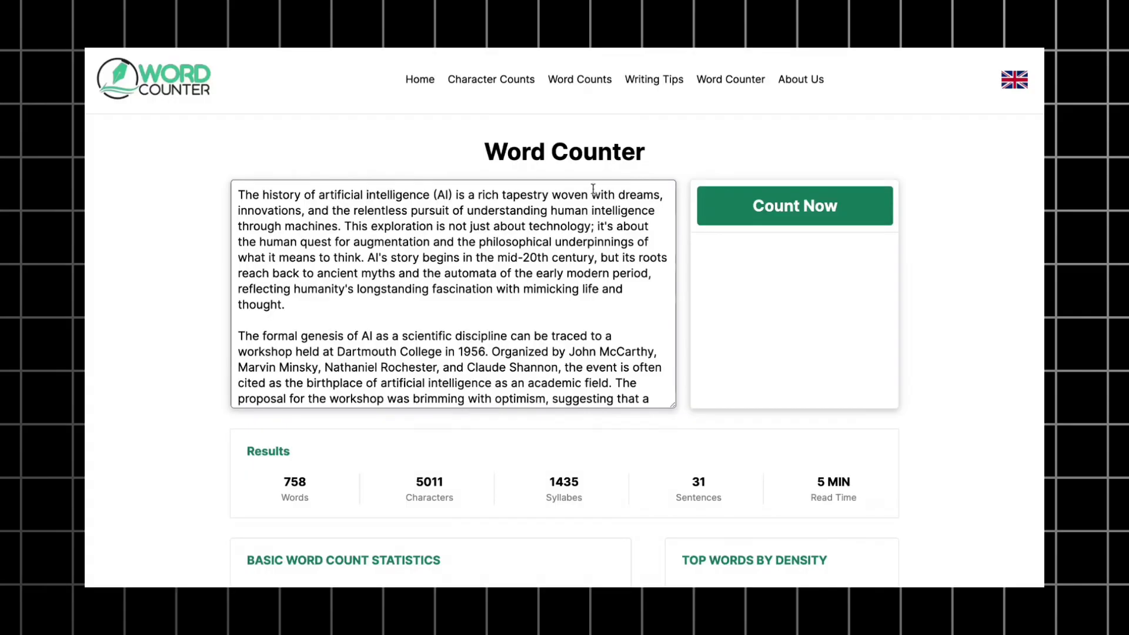
key("ctrl+a")
key("ctrl+v")
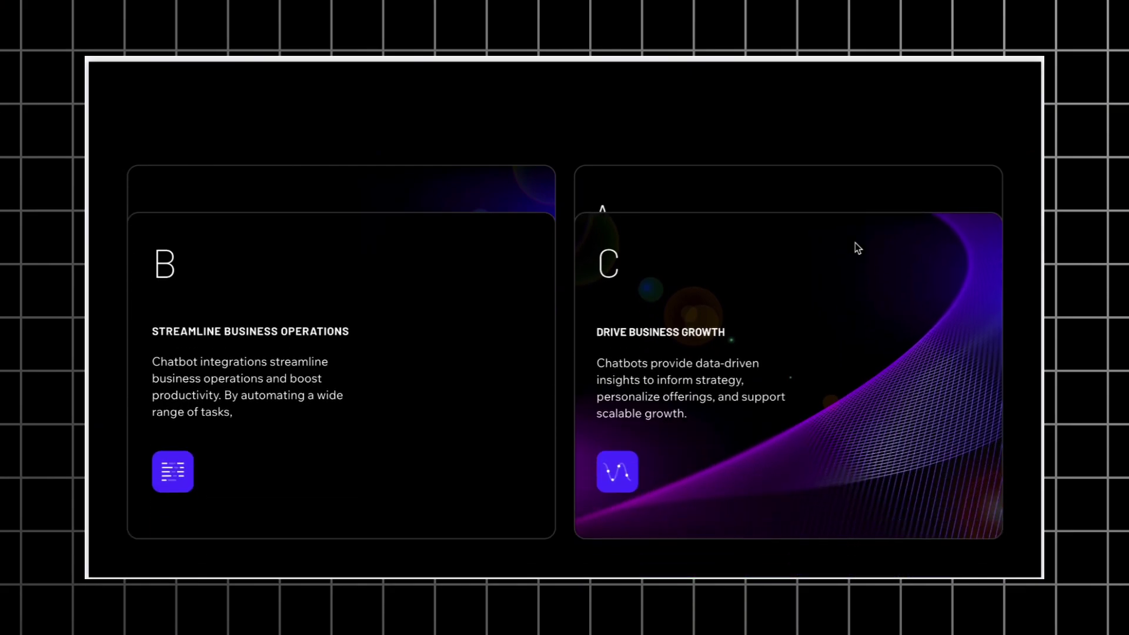
scroll(857, 247, "down", 15)
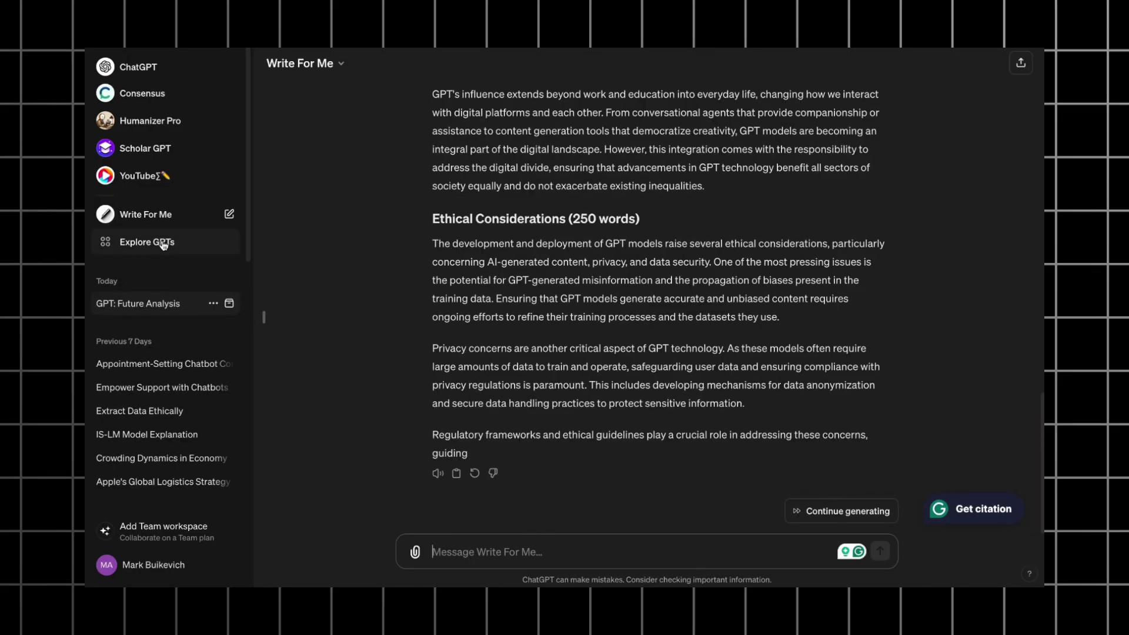
Find Cartoonize Yourself in Explore GPTs and start a chat with it
left_click(158, 241)
scroll(650, 376, "down", 3)
scroll(649, 376, "down", 20)
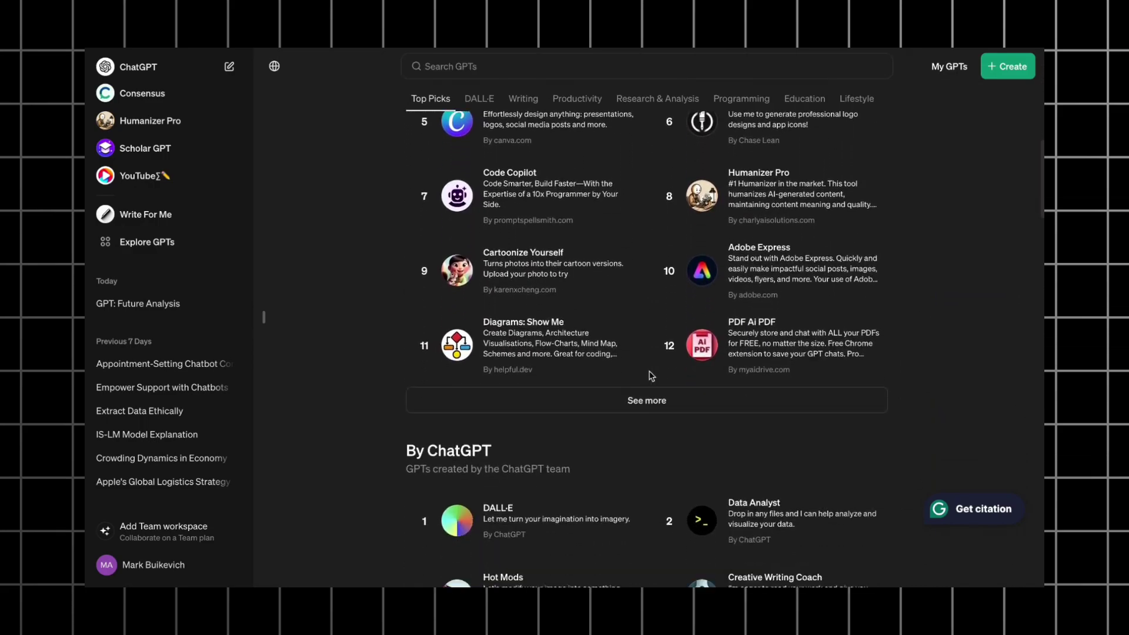
left_click(564, 393)
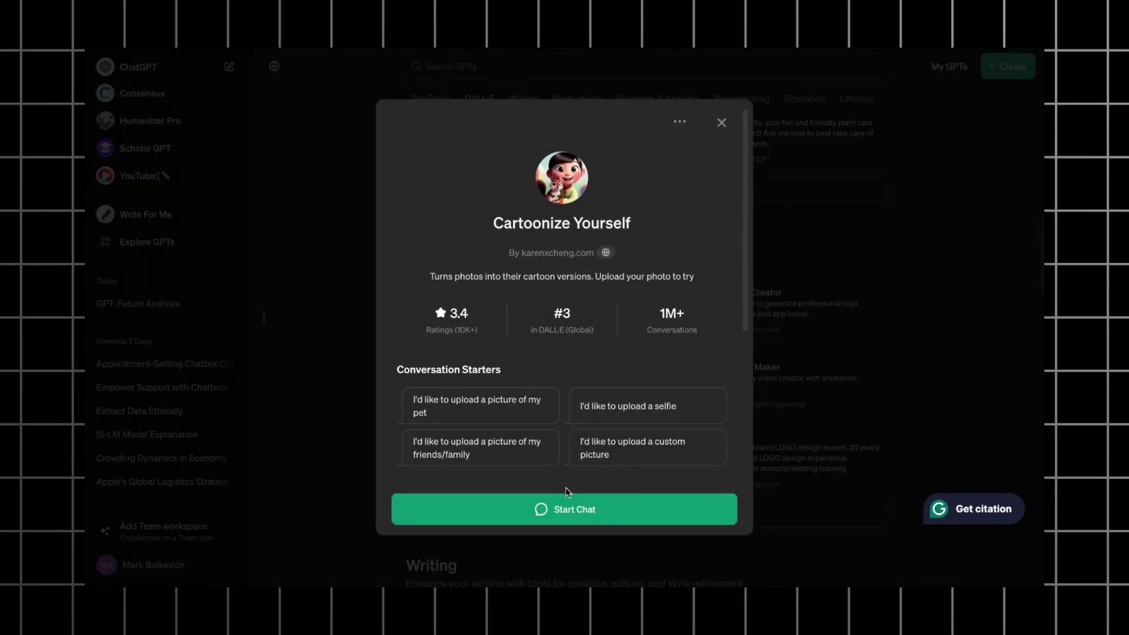
left_click(563, 511)
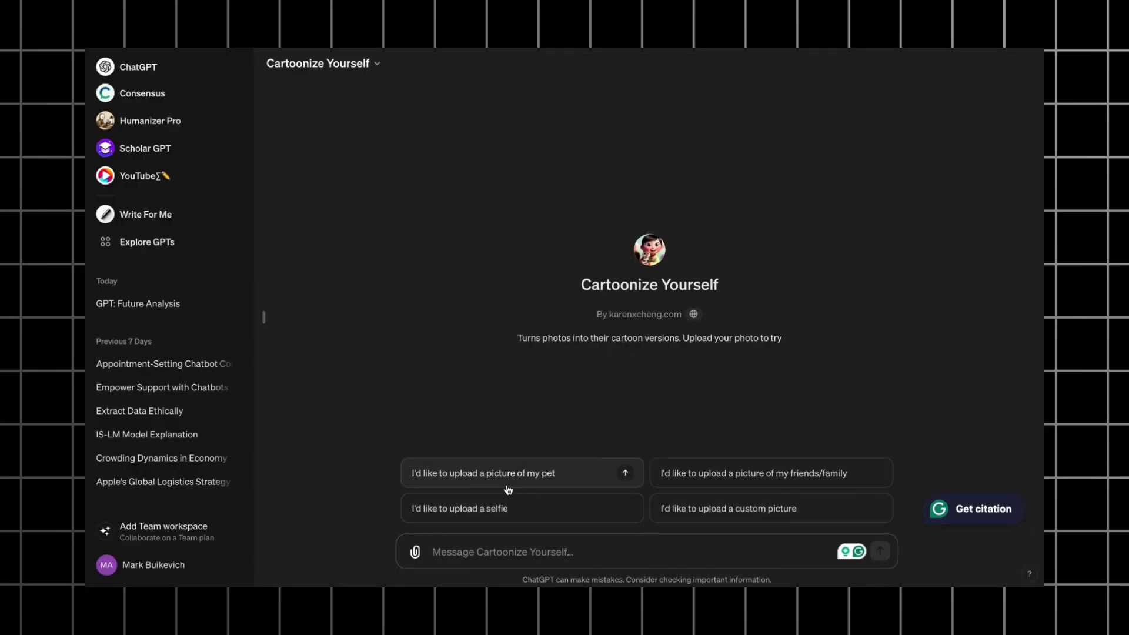
Send the dog photo with the pet starter to get a Pixar-style Weimaraner illustration
left_click(507, 486)
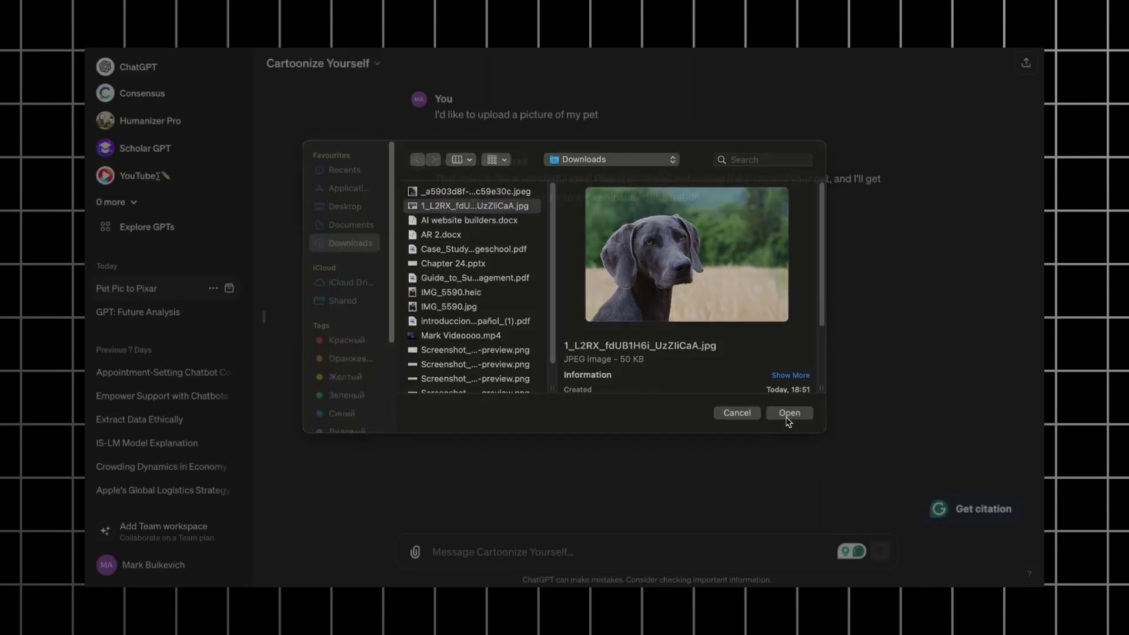
left_click(788, 412)
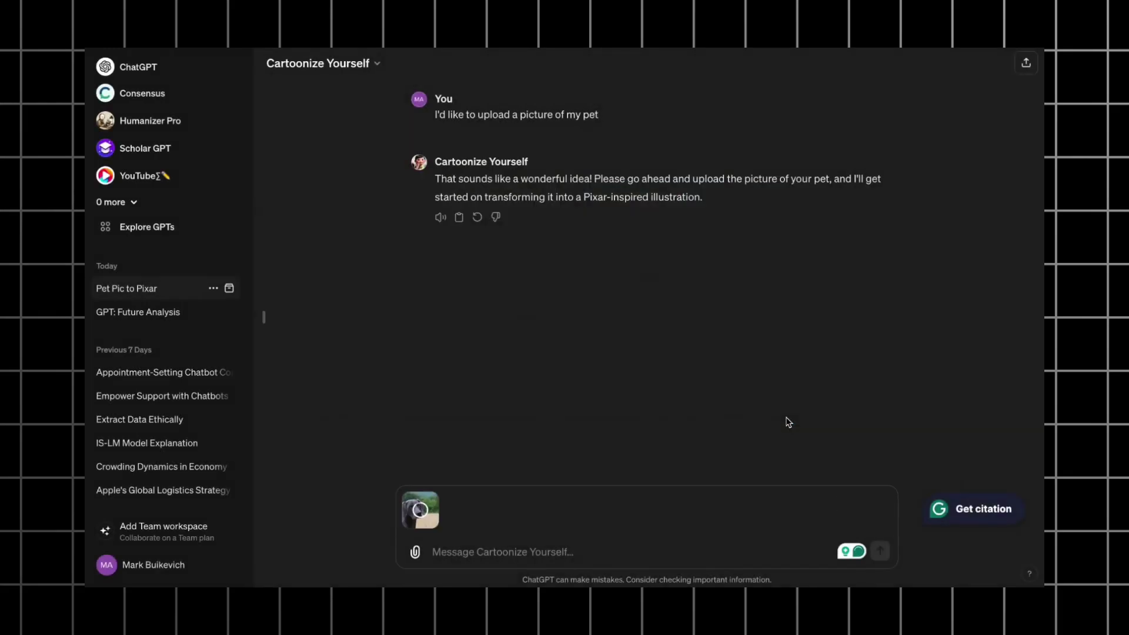
left_click(879, 551)
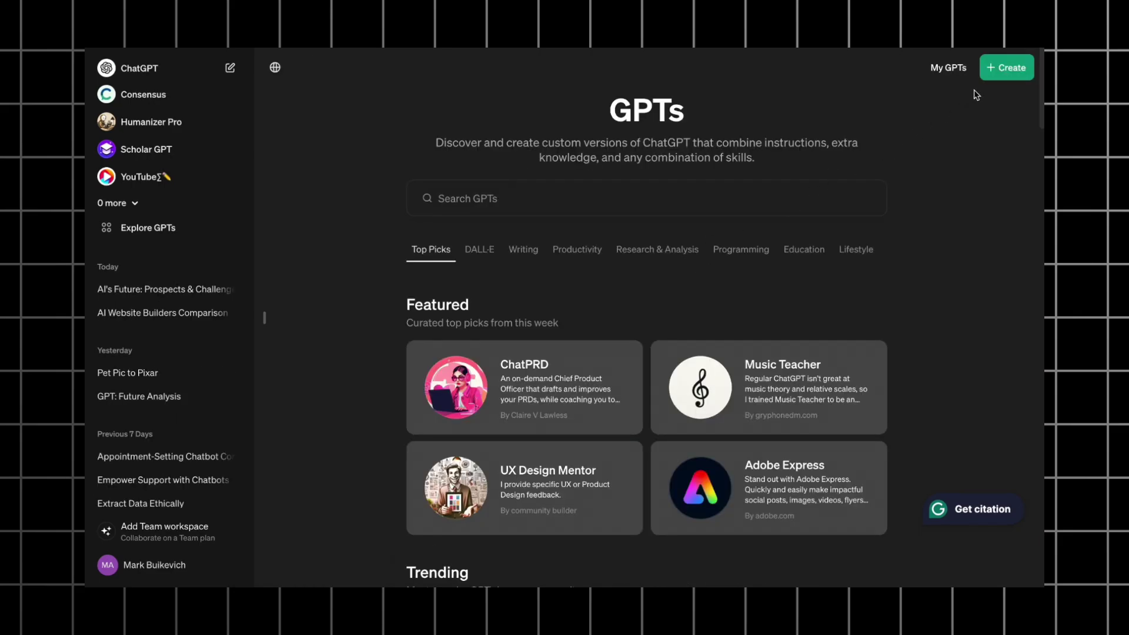
Start a new GPT and describe it as turning people's pictures into Disney cartoons
left_click(1008, 65)
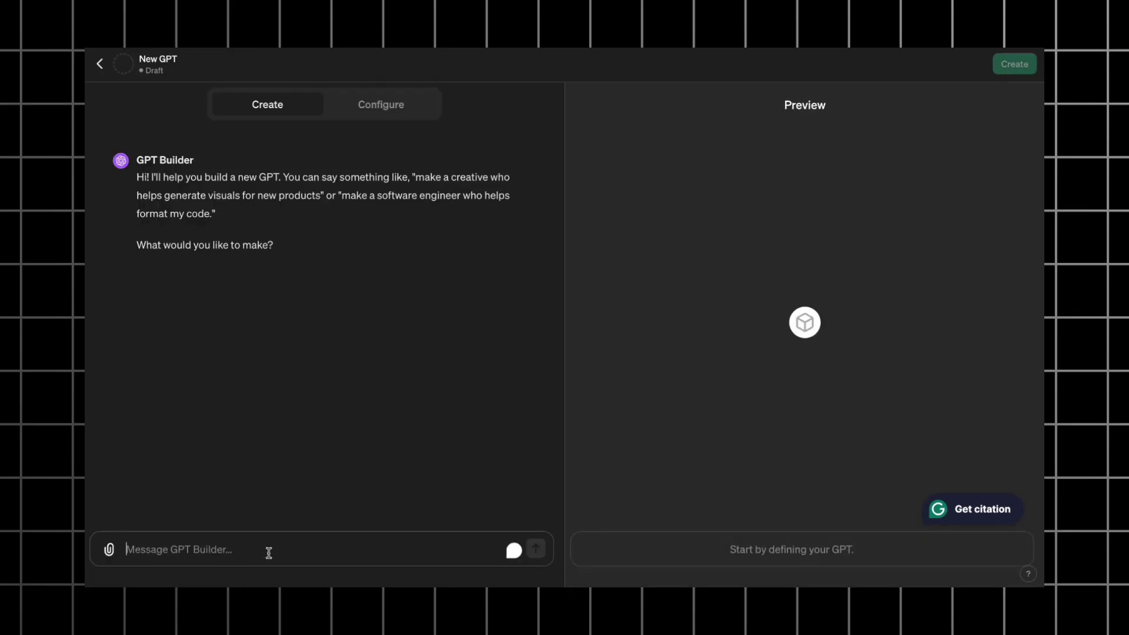
type("i want to be able to upload an image of a person. I then want the GPT to")
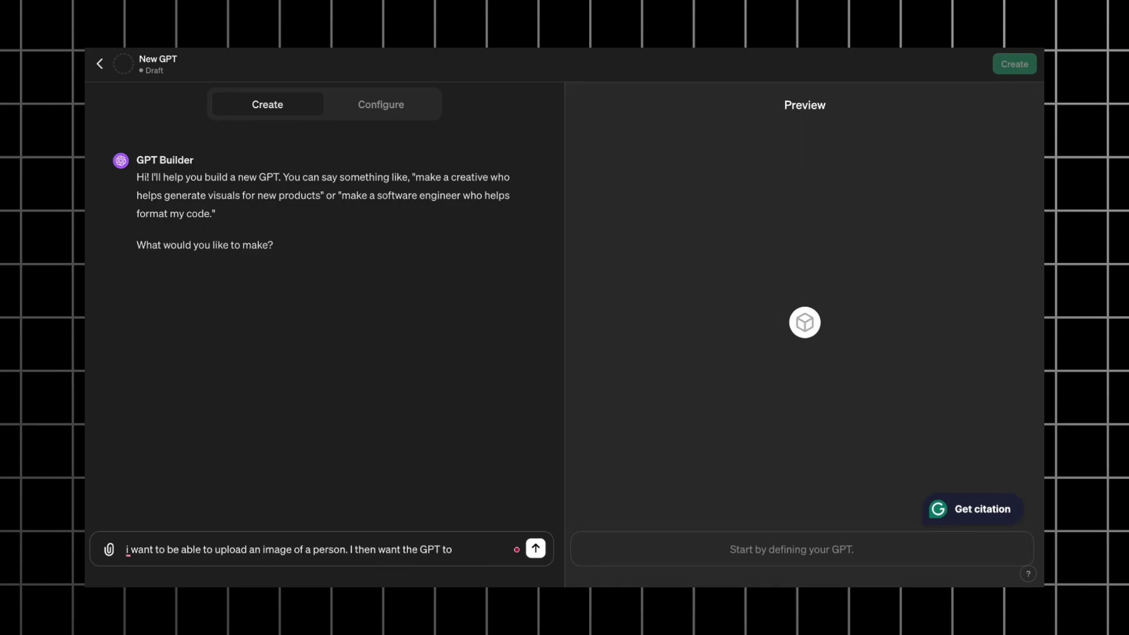
type(" take this picture")
key("BackSpace")
key("BackSpace")
key("BackSpace")
key("BackSpace")
key("BackSpace")
key("BackSpace")
key("BackSpace")
type("image and create a new image with this person in Disney cartoonish Style")
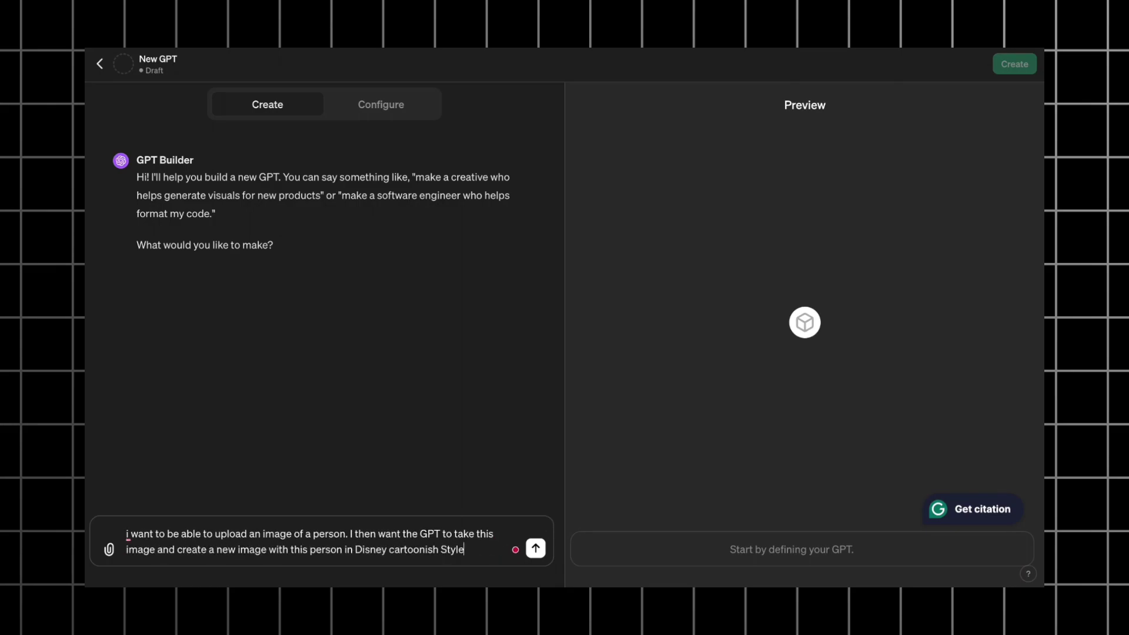
key("Return")
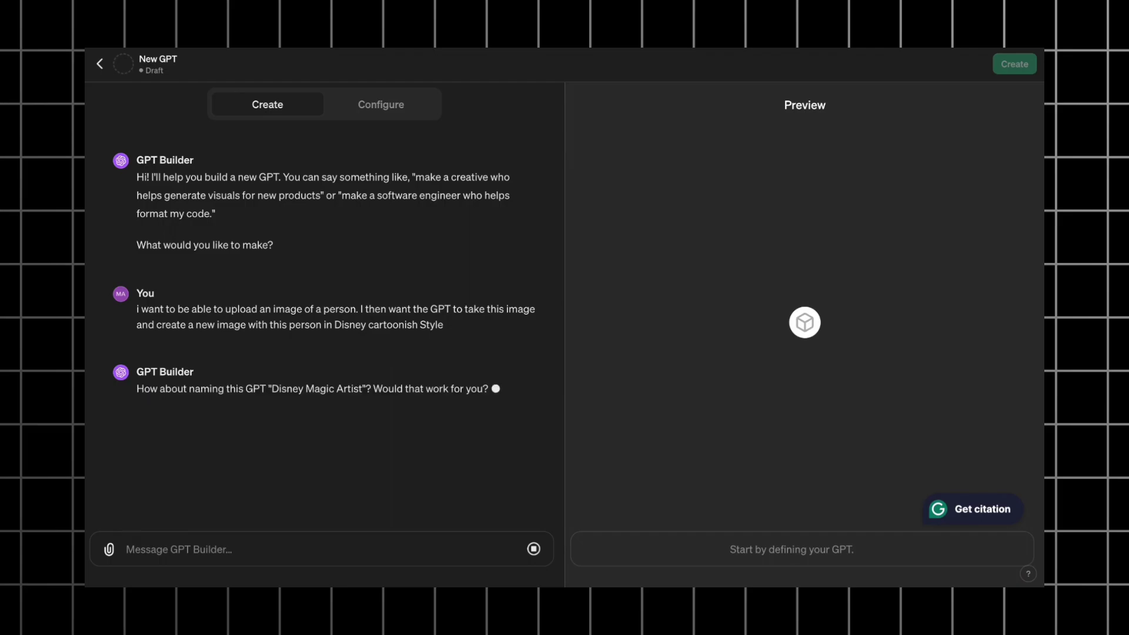
Name the GPT 'cartoonize me' and request a cartoonish character as its profile picture
type("Name it \"cartoonize me\"")
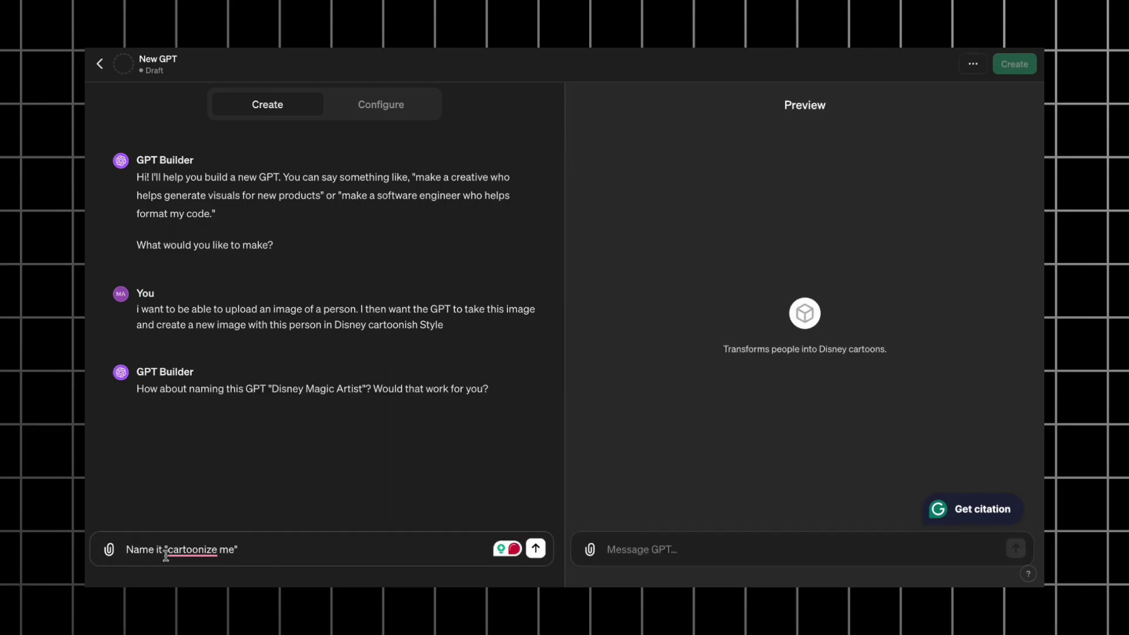
key("Return")
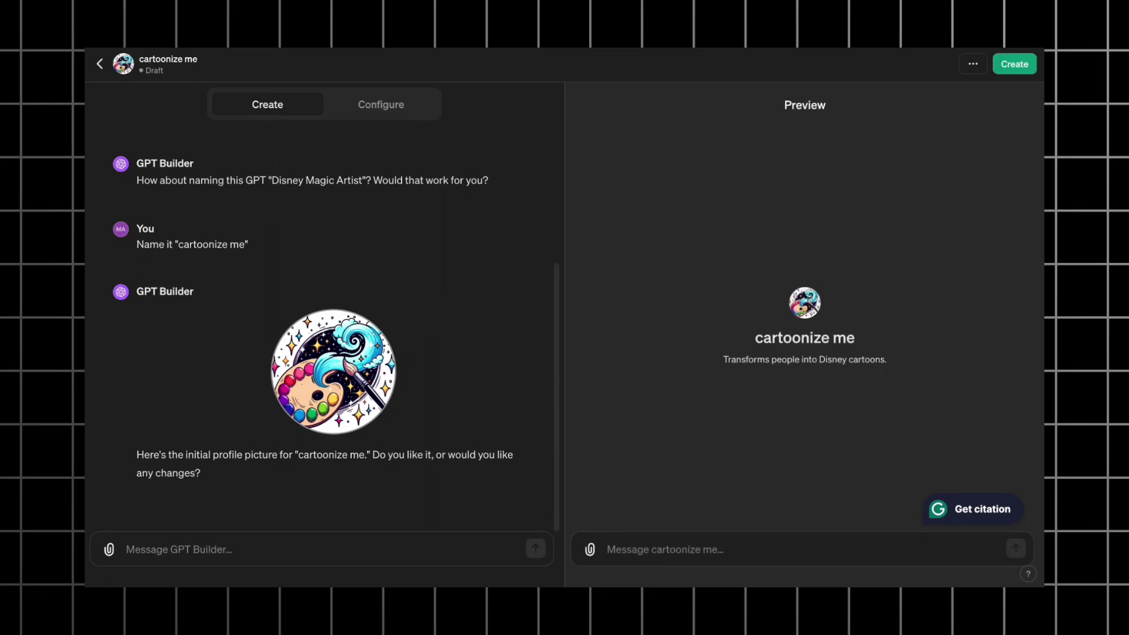
type("create a cartoonish cha")
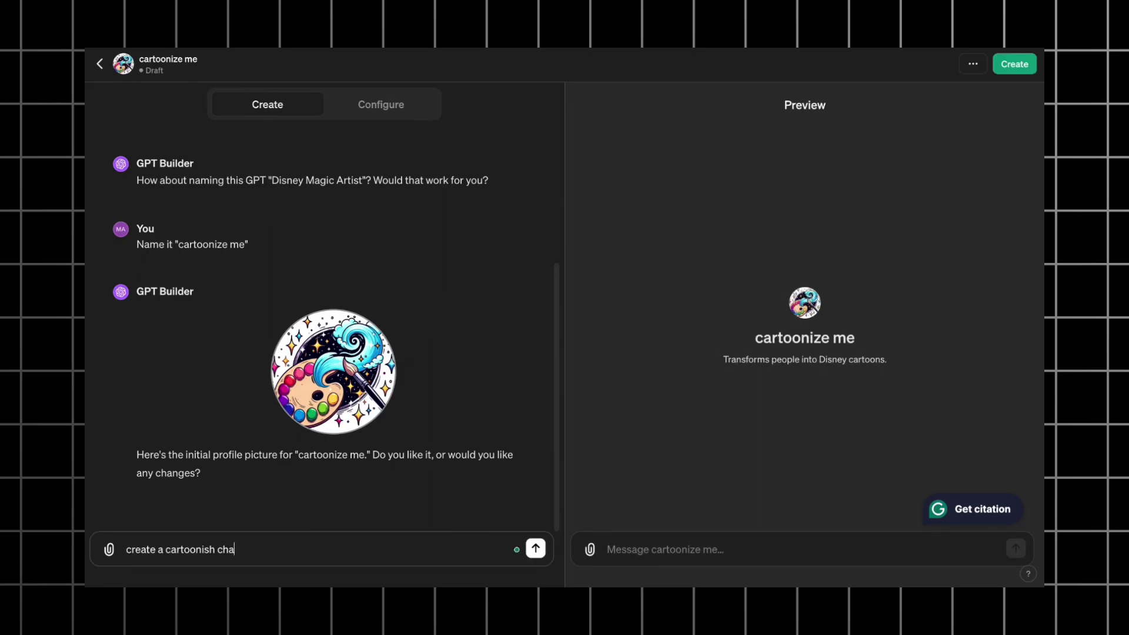
type("racter for the profile picture")
key("Return")
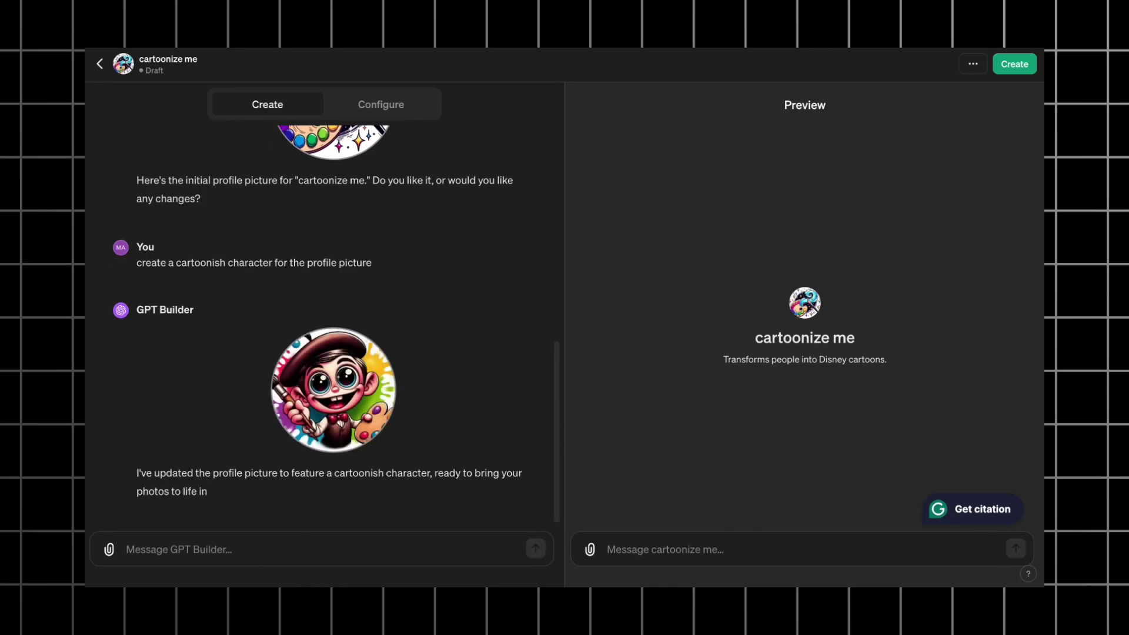
Tell the builder to focus on Disney-like cartoon images, ask clarifying questions, and be fun and cheerful
type("fo")
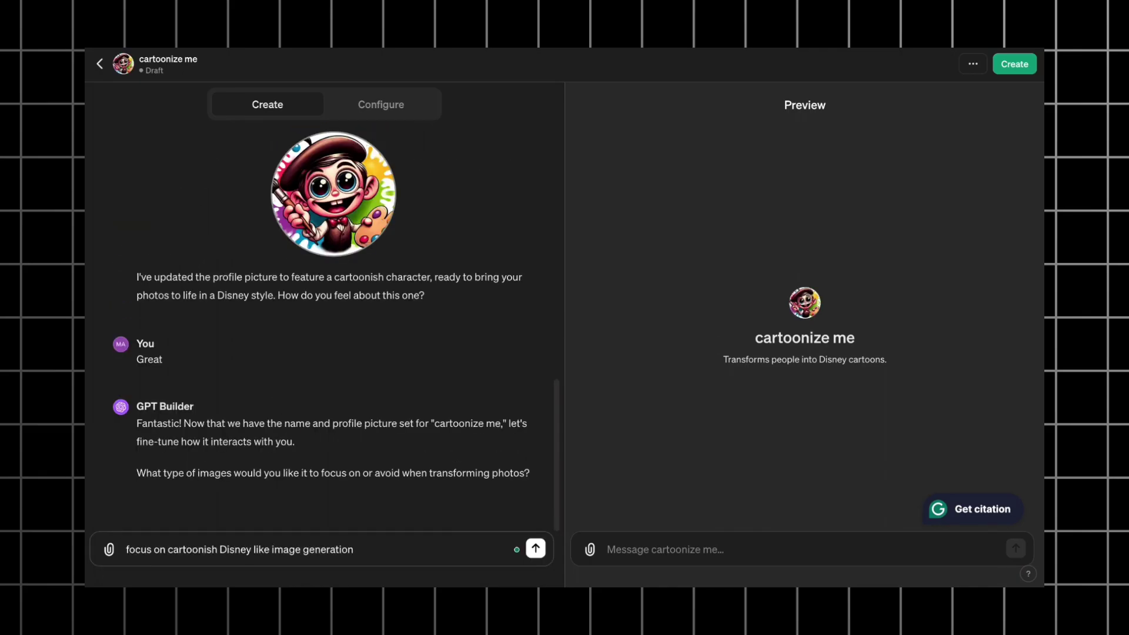
type("cus on cartoonish Disney like image generation")
key("Return")
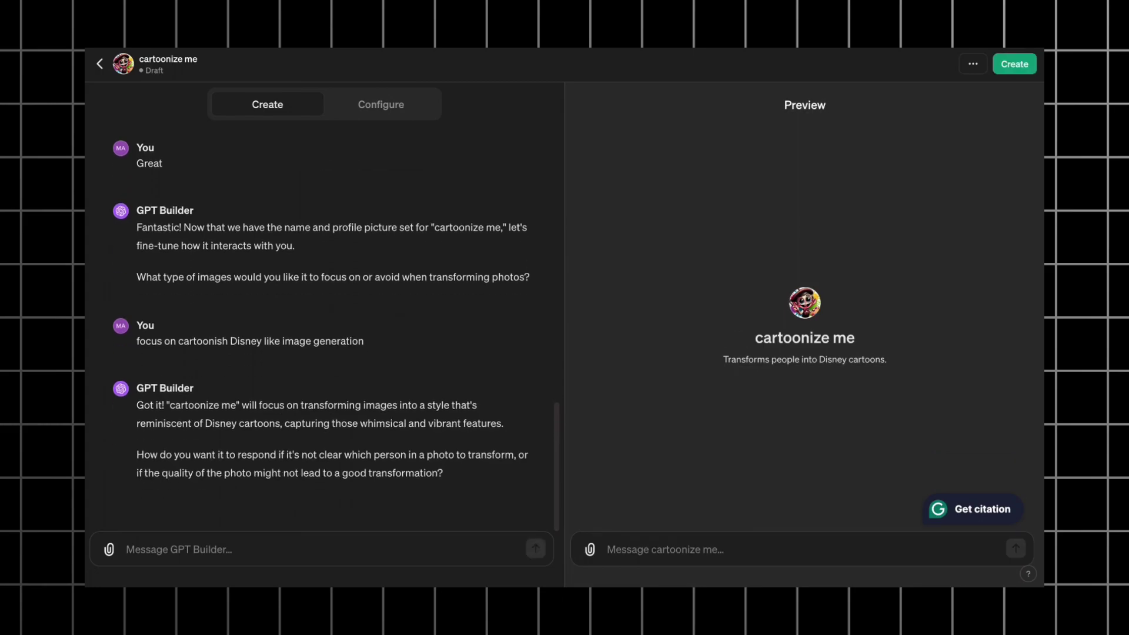
left_click(176, 550)
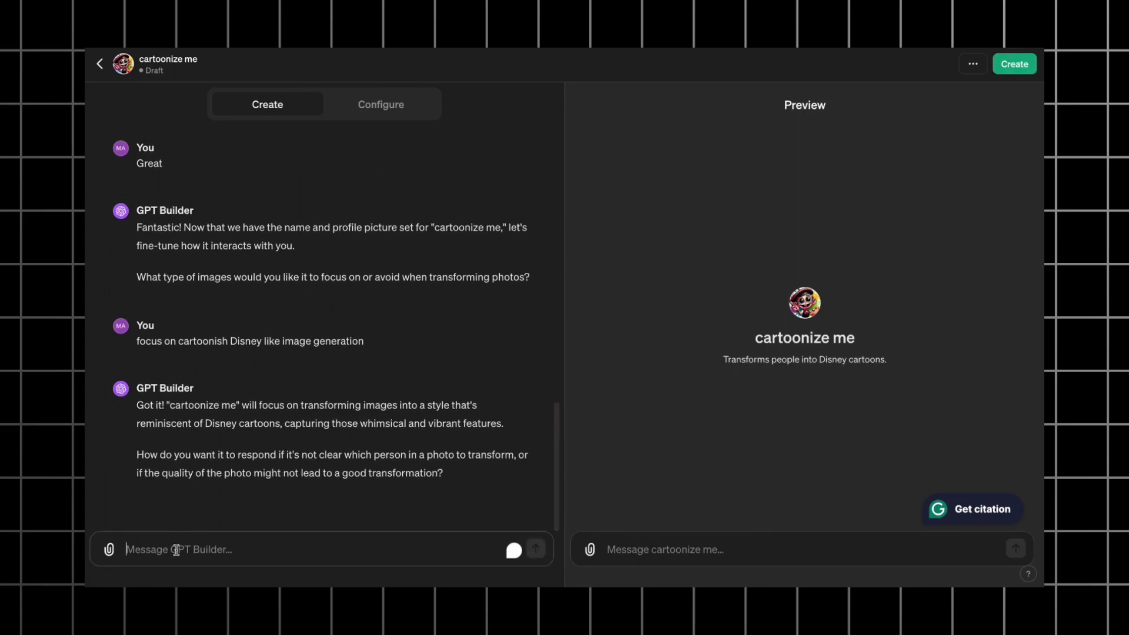
type("Ask clarifying ")
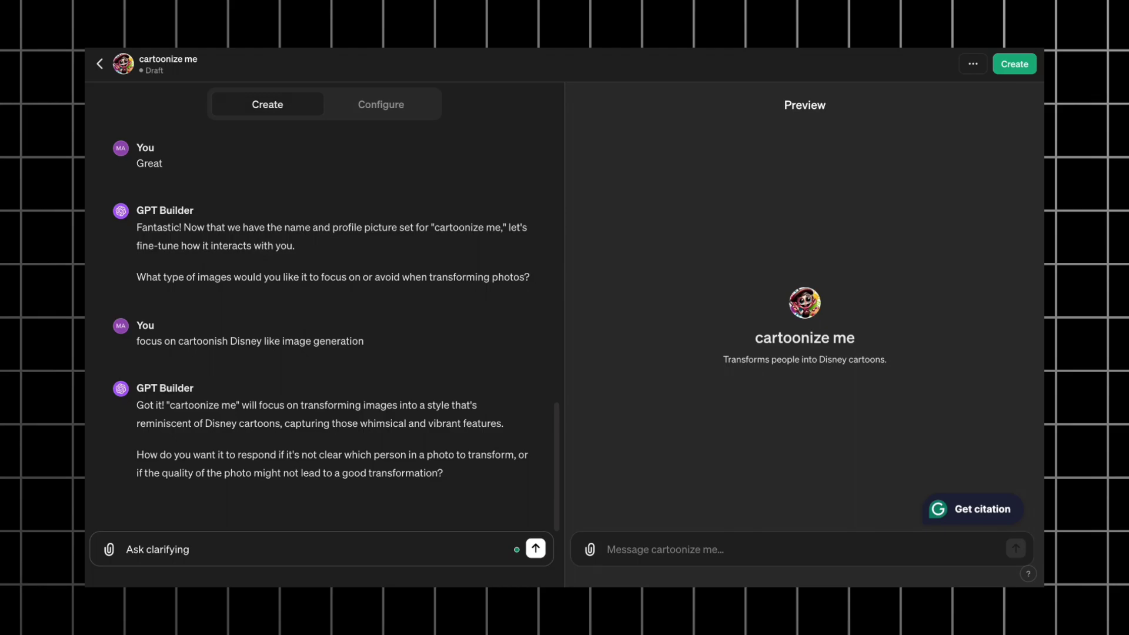
type("questions then")
key("Return")
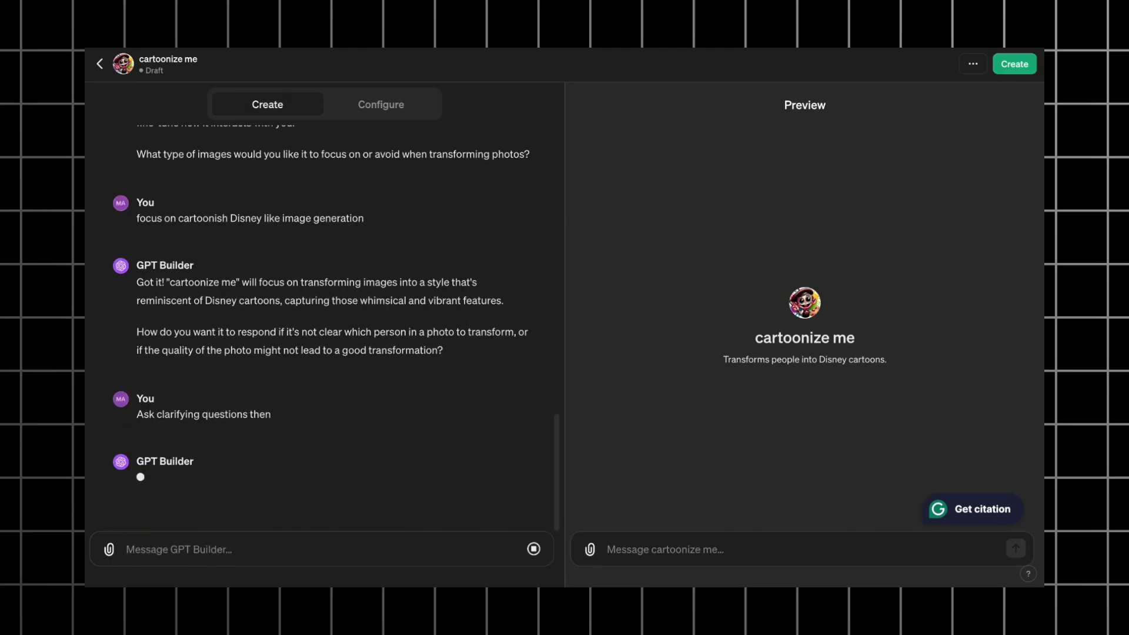
type("Make it")
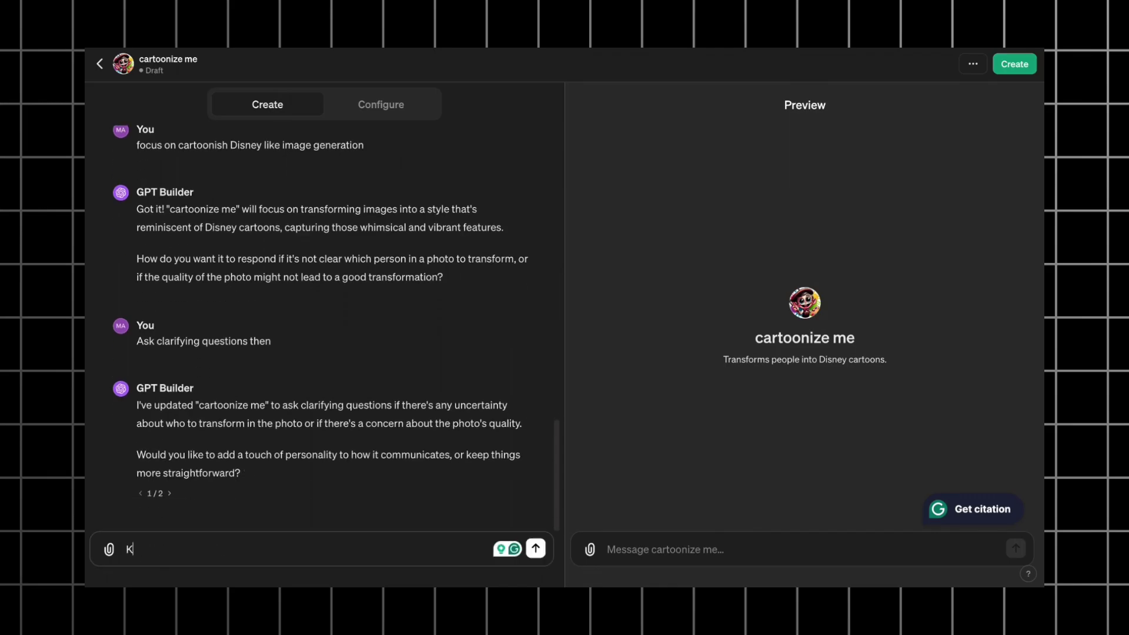
type(" fun and cheerful")
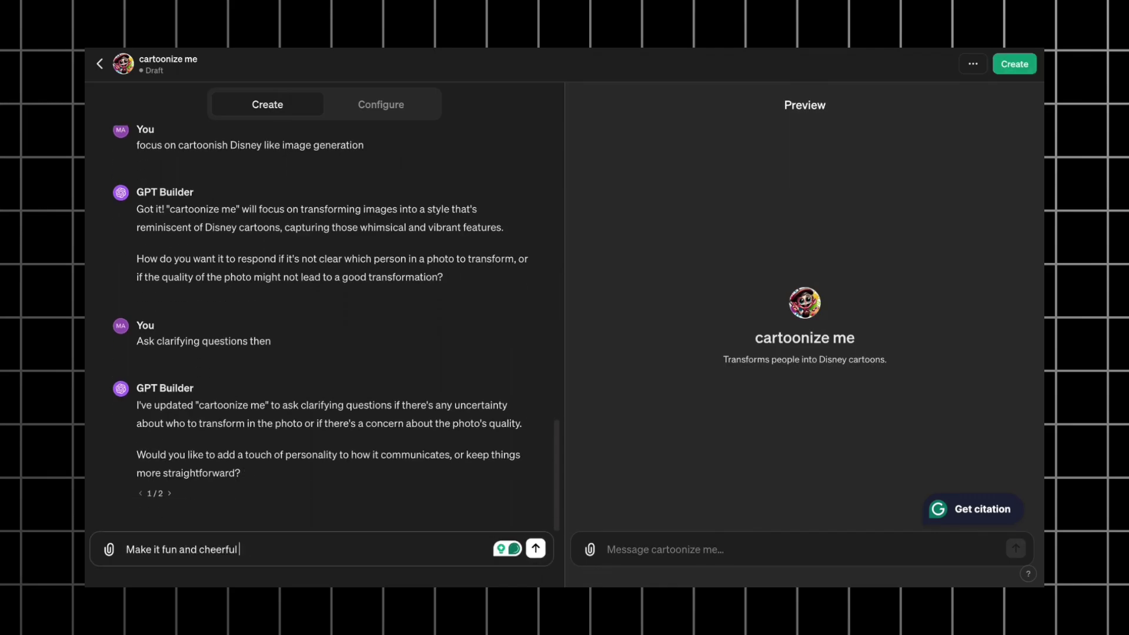
left_click(535, 549)
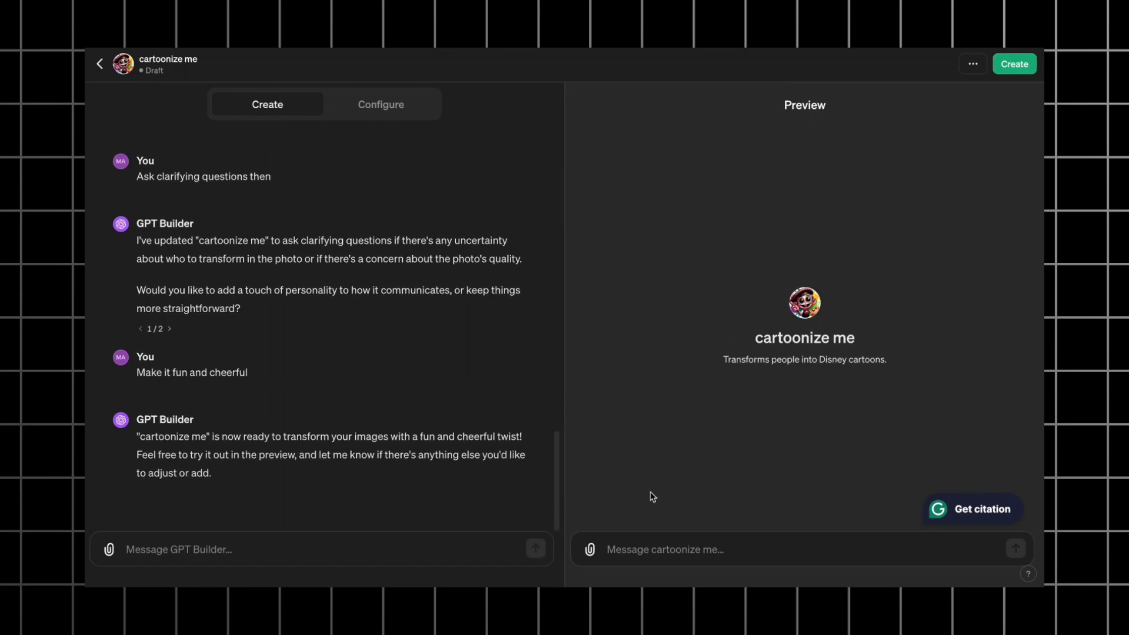
Paste a photo into Preview with 'make this person cartoonish' and get a Disney-style cartoon back
left_click(659, 548)
type("c")
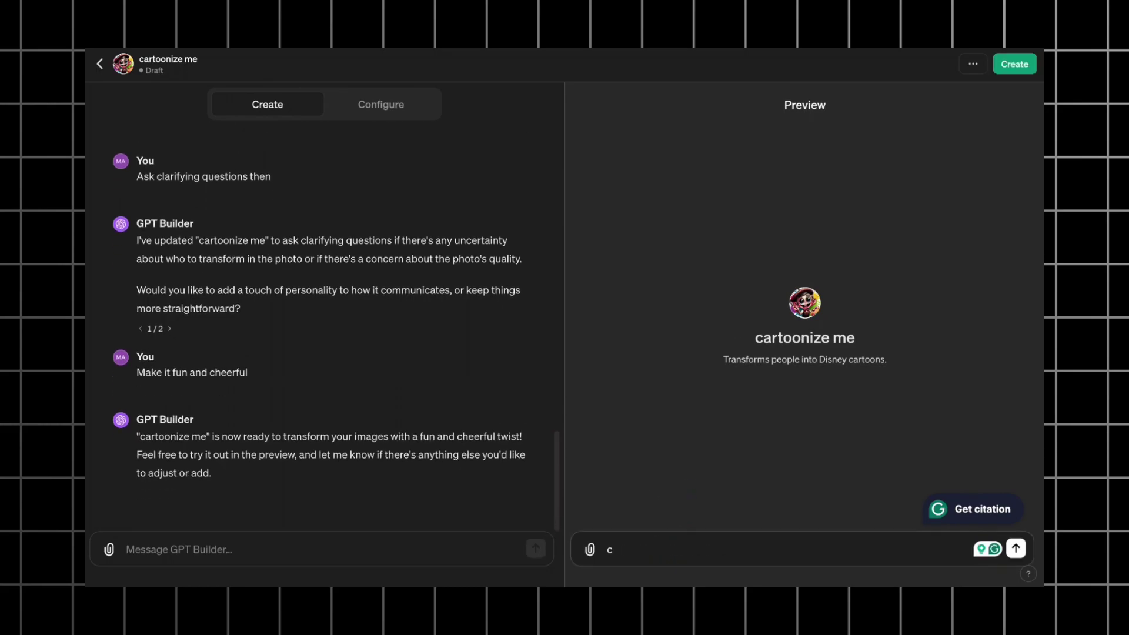
key("BackSpace")
type("make this photo cartoonish")
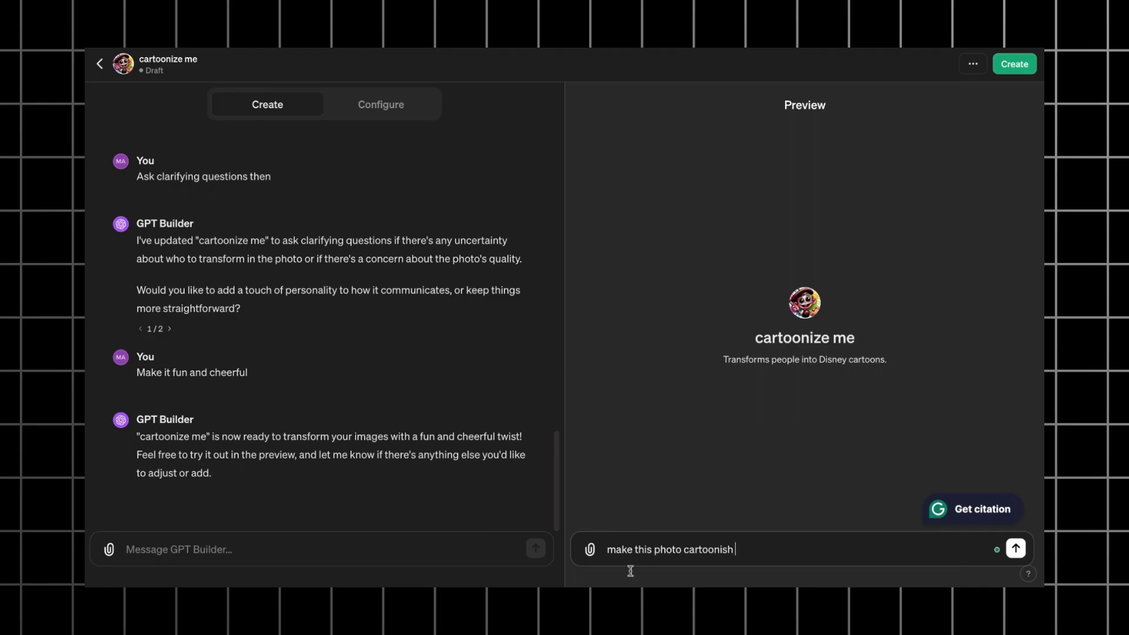
key("ctrl+v")
double_click(669, 549)
type("person")
left_click(1015, 547)
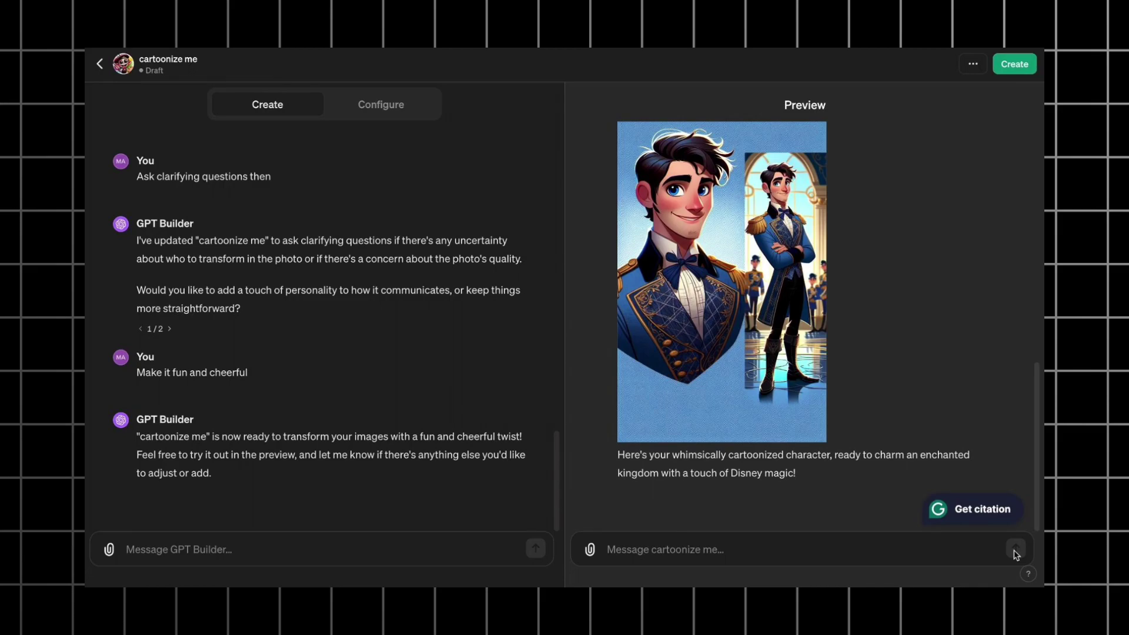
Instruct the builder to make cartoonish characters look more like the people in uploaded photos
left_click(471, 547)
type("make cartoonish character look m")
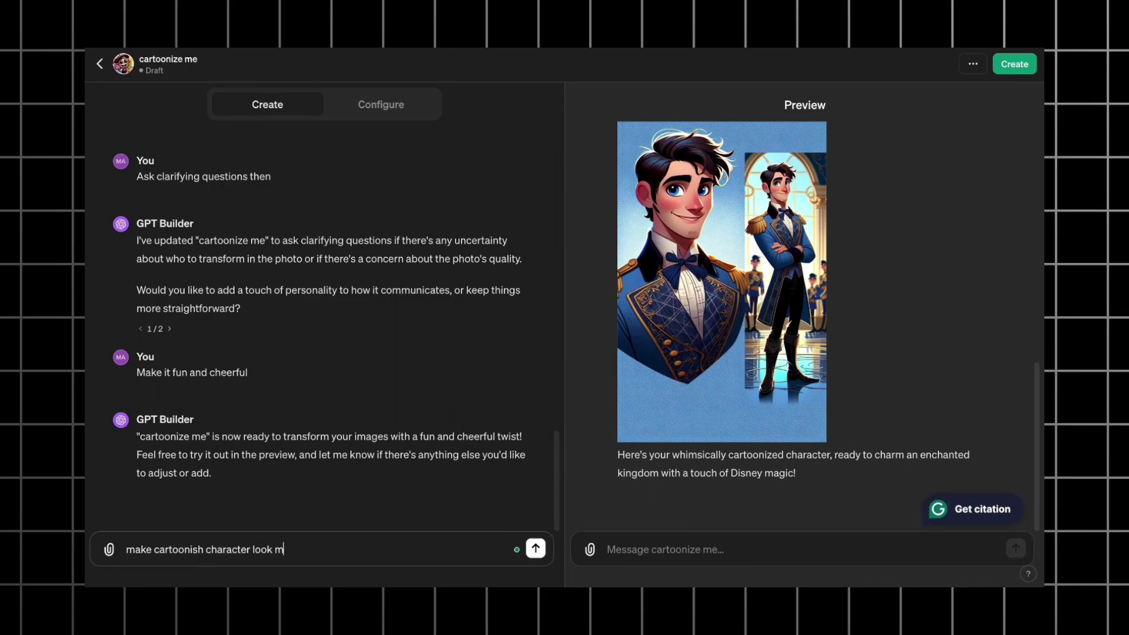
type("ore like peoplphotos that")
left_click(319, 549)
type("people on photos that")
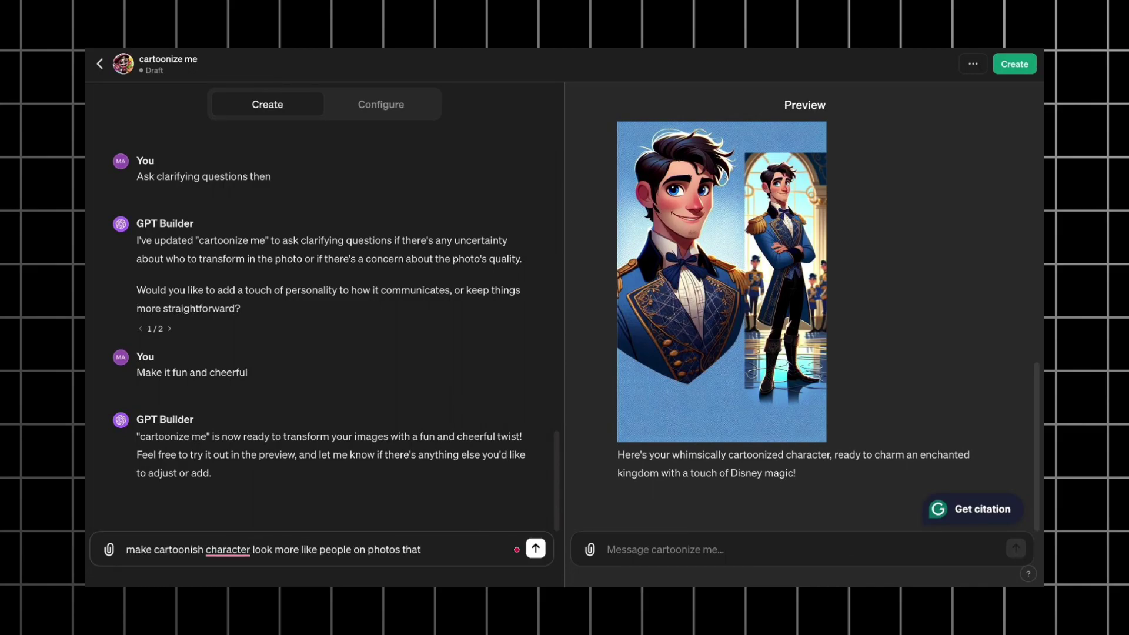
type("uploaded")
left_click(250, 549)
type("s")
key("End")
key("BackSpace")
key("BackSpace")
key("BackSpace")
key("BackSpace")
key("BackSpace")
left_click(535, 548)
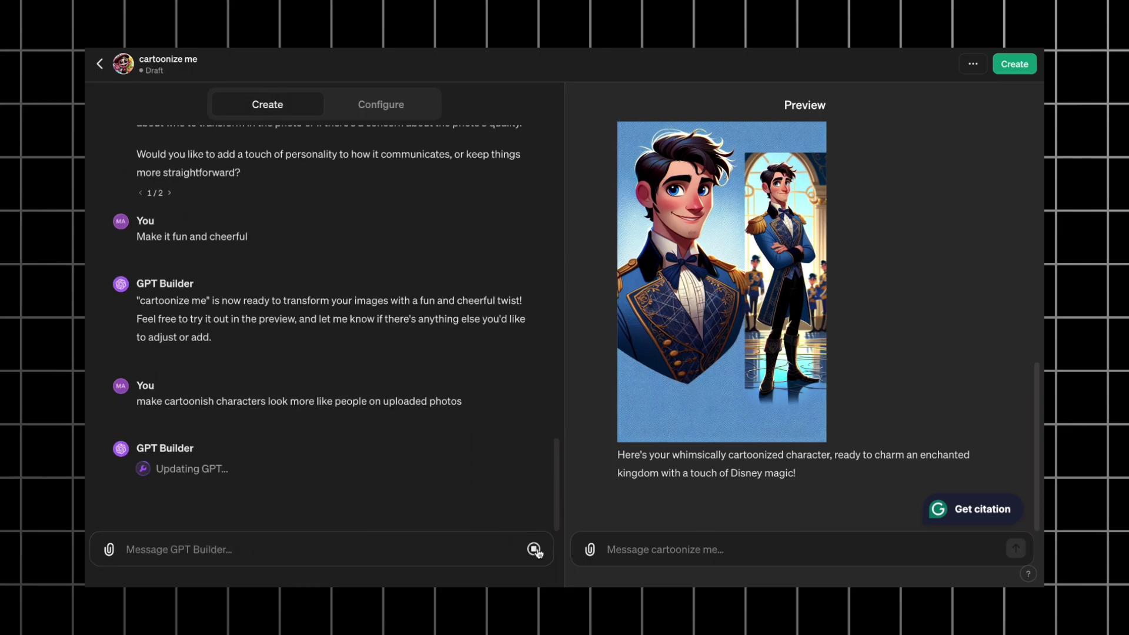
Attach the MESSI GPT.jpeg portrait with 'Make this person a cartoonish character' and send it
left_click(589, 549)
scroll(470, 294, "down", 2)
left_click(450, 347)
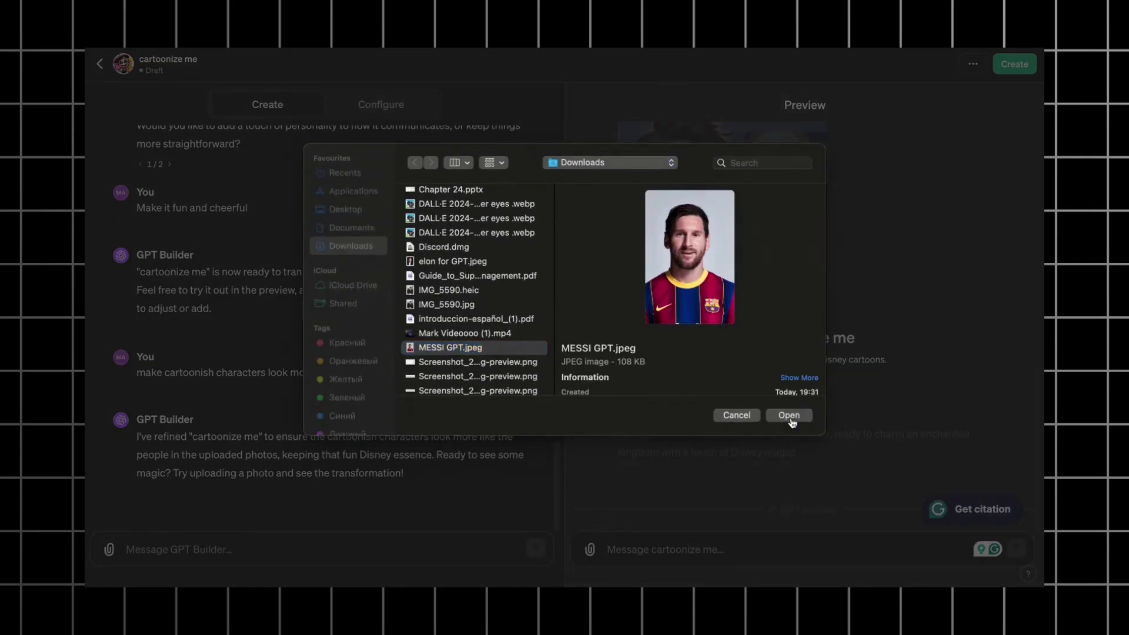
left_click(789, 415)
type("Make this person a cartoo")
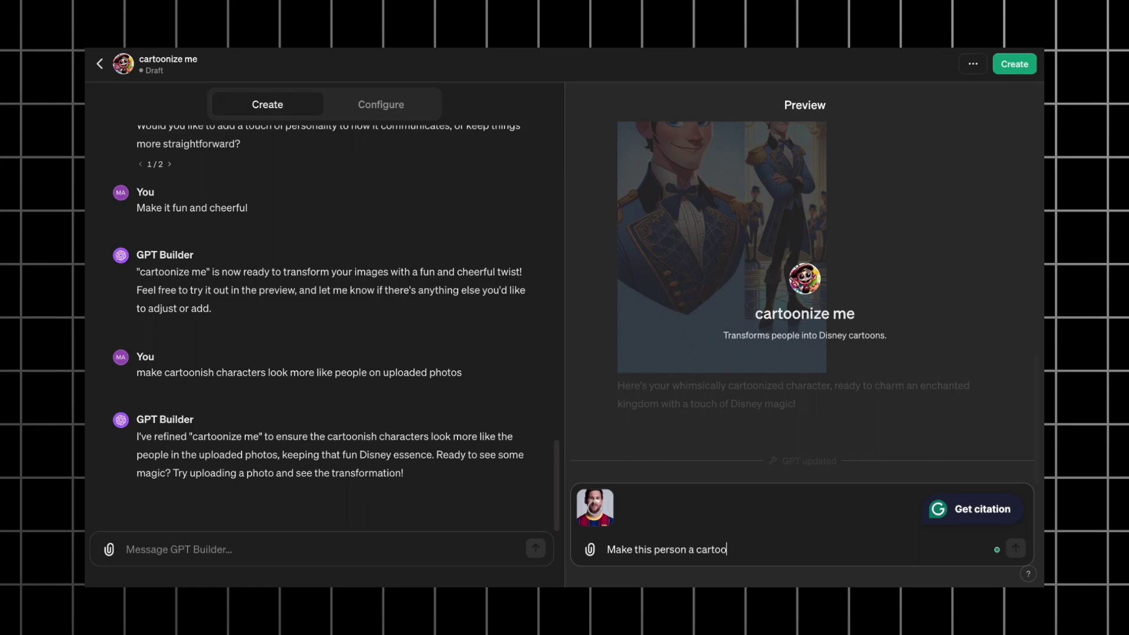
type("nish character")
left_click(589, 549)
scroll(470, 323, "down", 2)
left_click(478, 353)
left_click(791, 411)
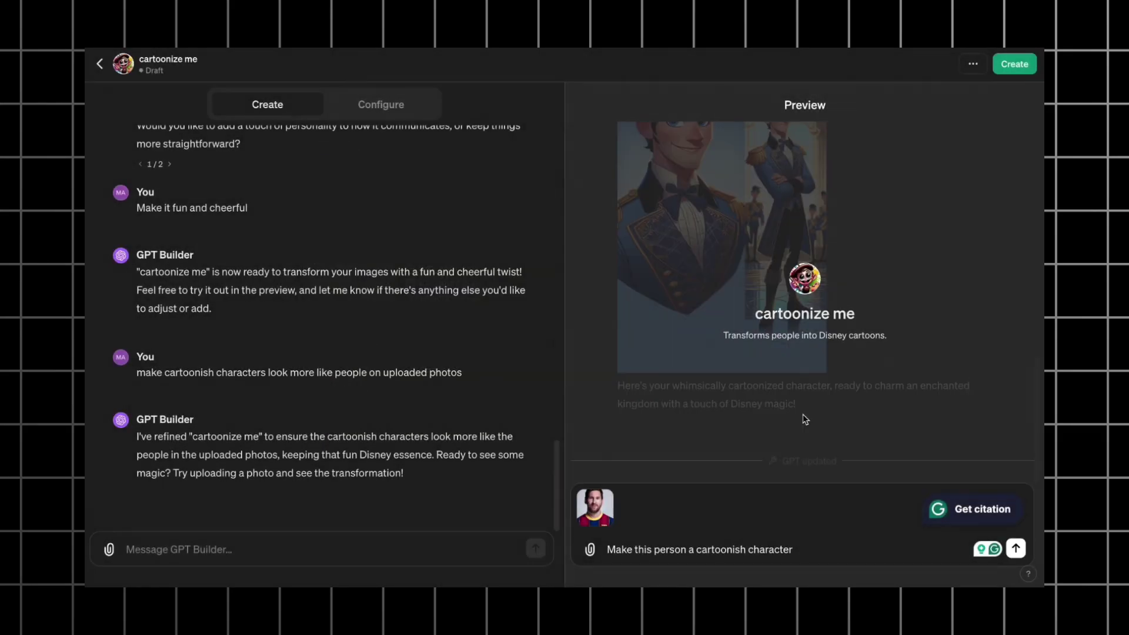
left_click(1014, 549)
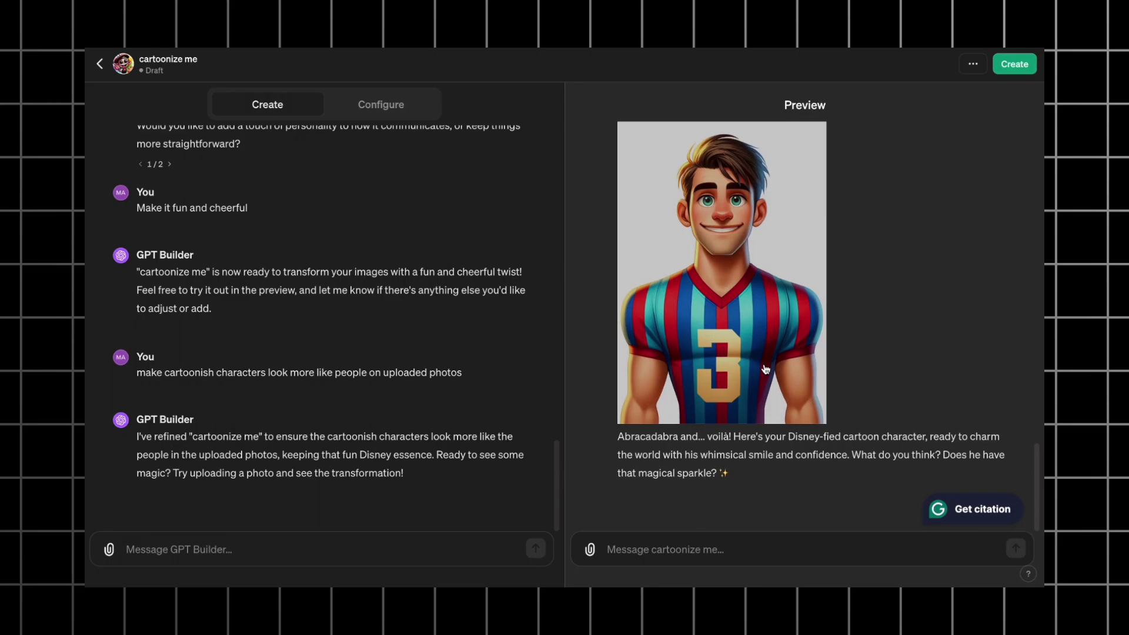
scroll(765, 369, "up", 7)
scroll(765, 369, "down", 5)
scroll(765, 369, "up", 4)
scroll(766, 369, "down", 5)
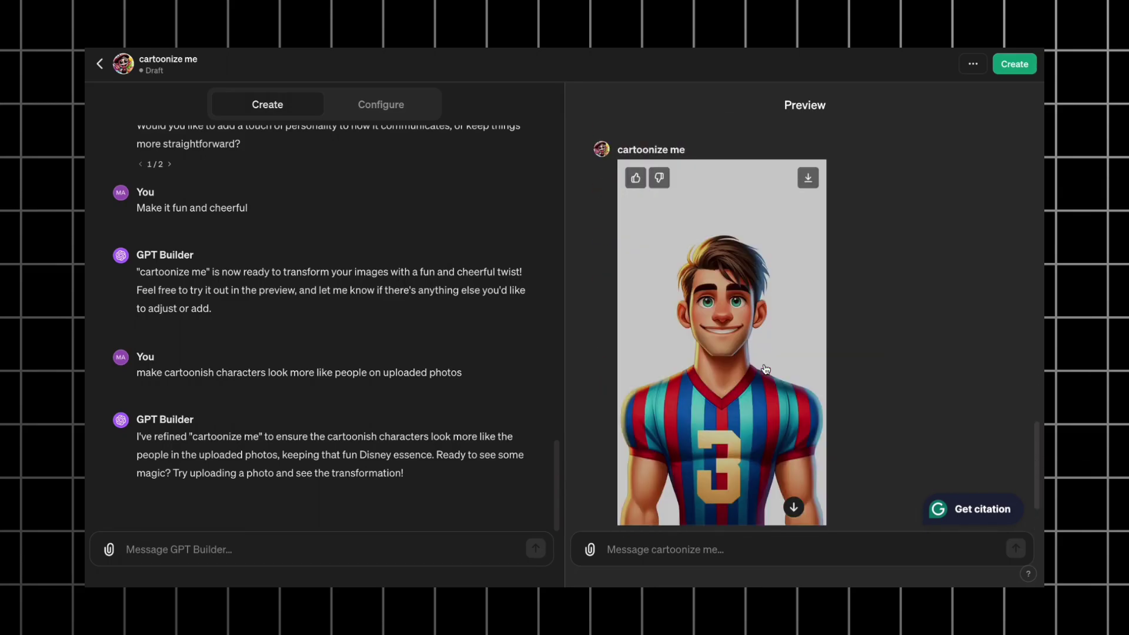
Allow cartoonize me to handle dogs and cats, then retest it with the dog photo in Preview
left_click(1013, 553)
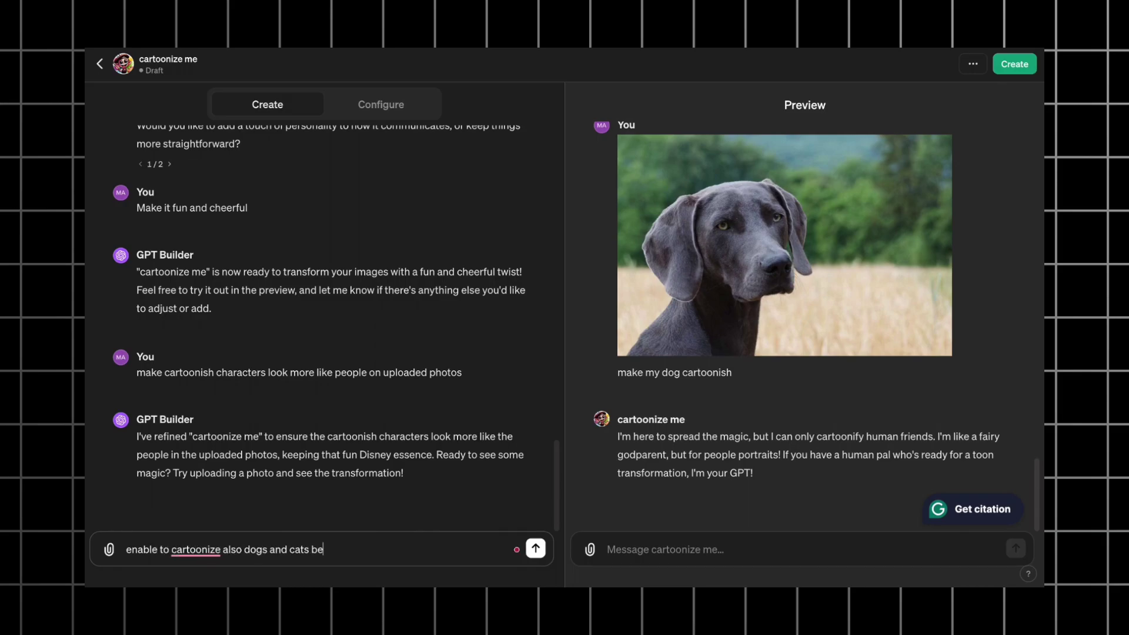
key("Return")
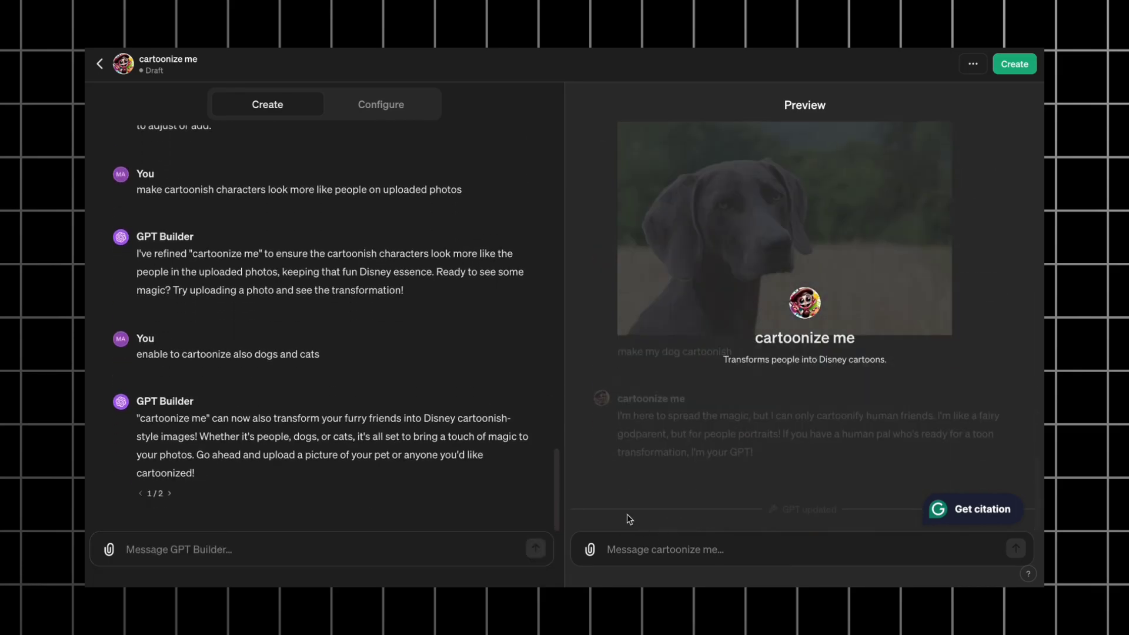
left_click(584, 550)
left_click(786, 418)
left_click(1016, 549)
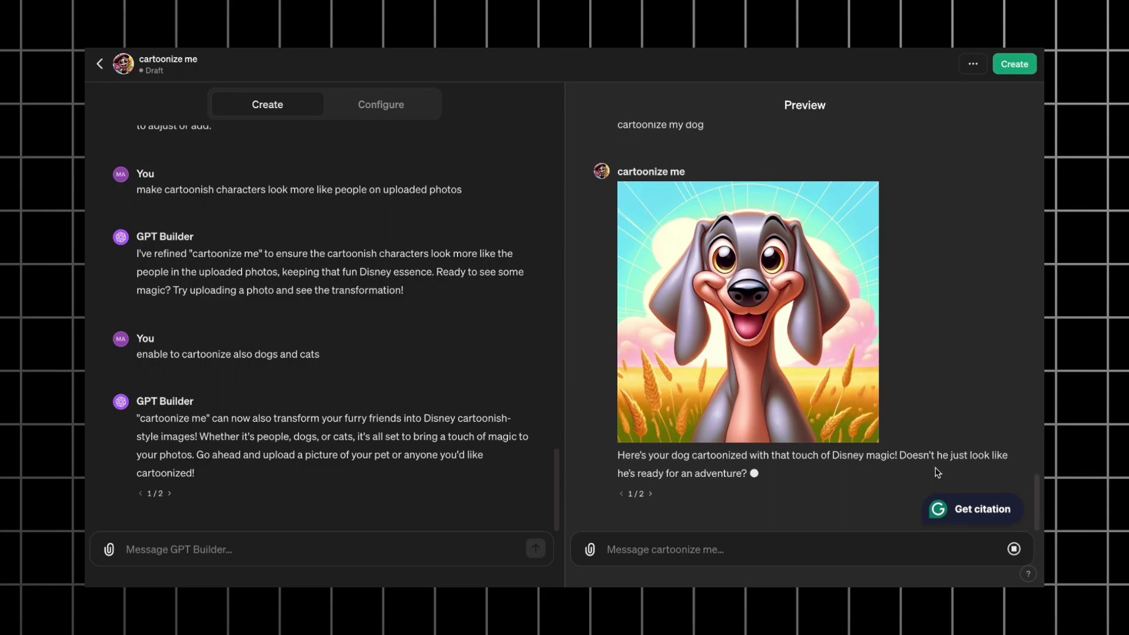
Publish cartoonize me to anyone with the link and send it the 'dog for GPT.jpeg' photo
left_click(1012, 66)
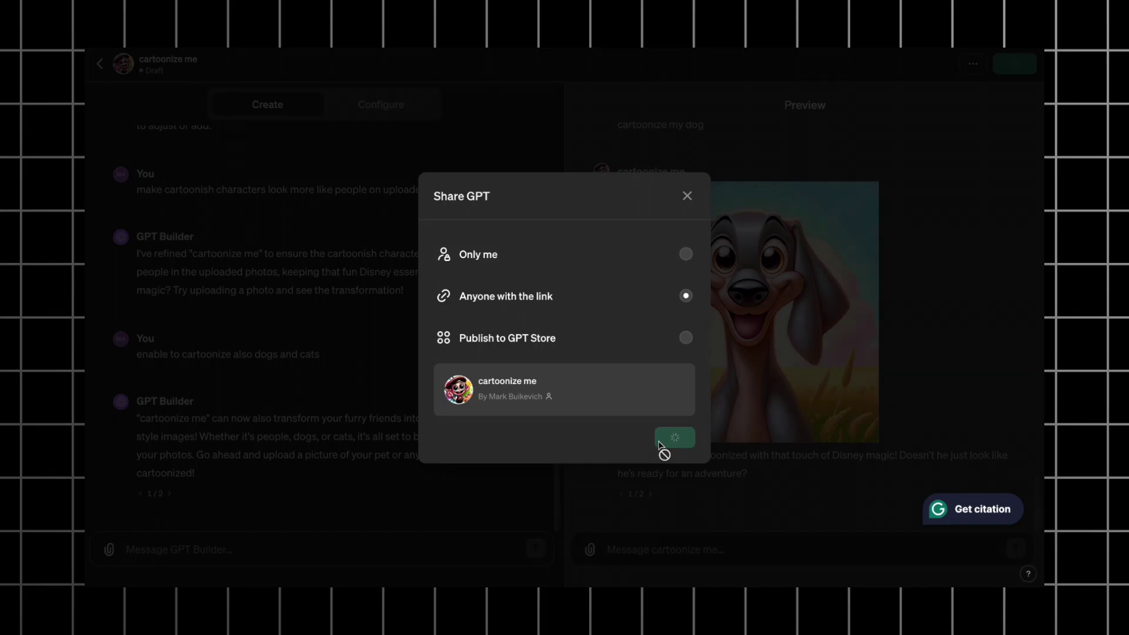
left_click(663, 368)
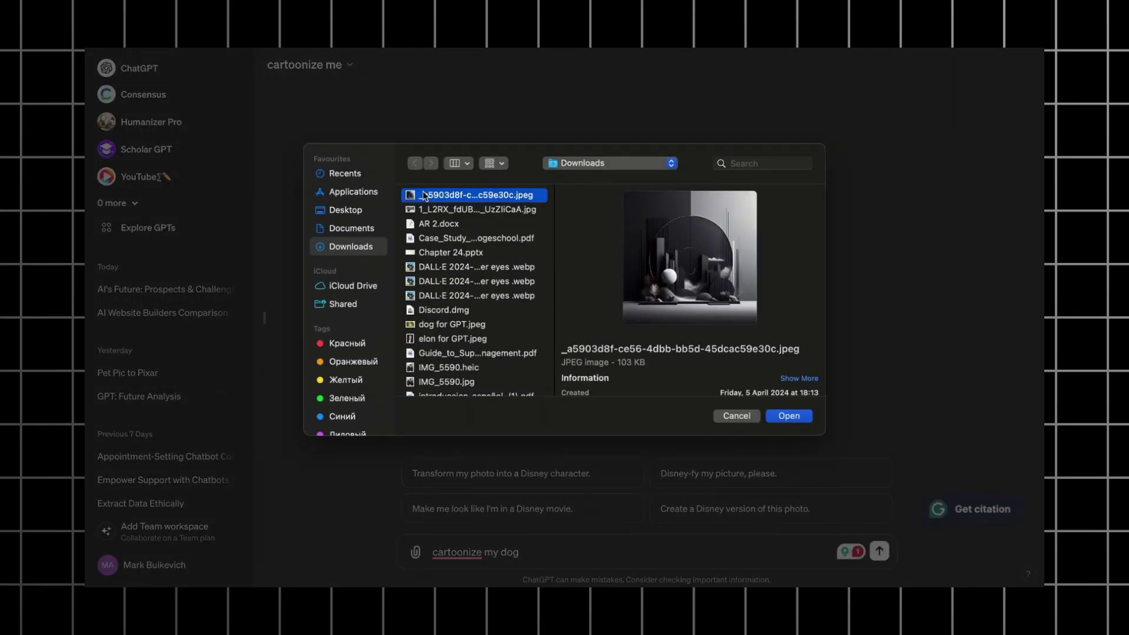
left_click(452, 324)
left_click(789, 415)
left_click(879, 550)
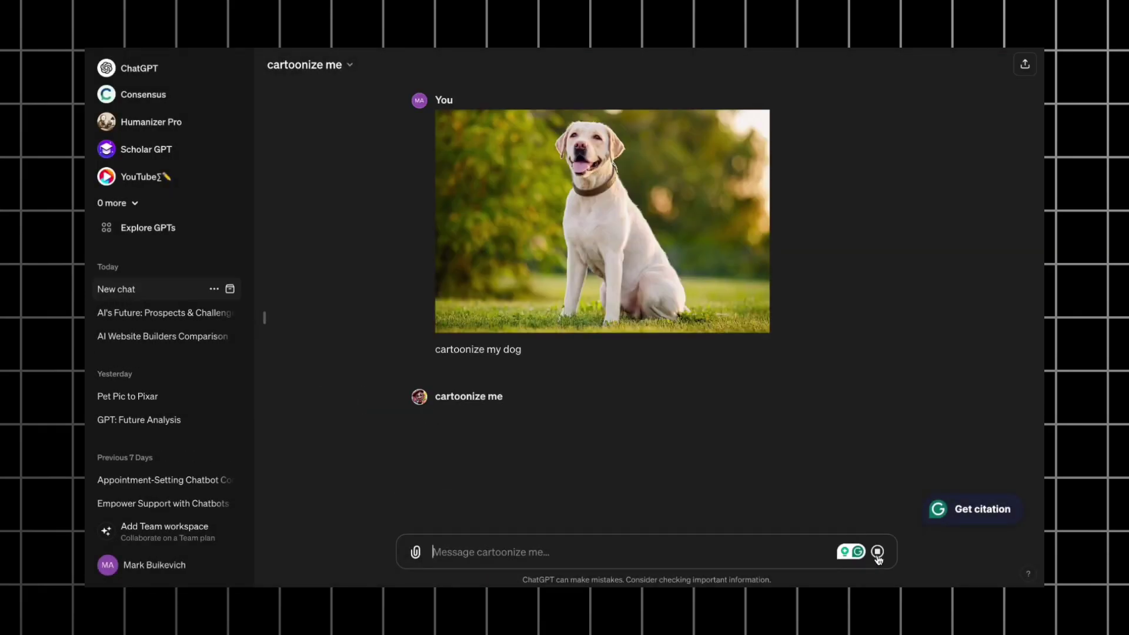